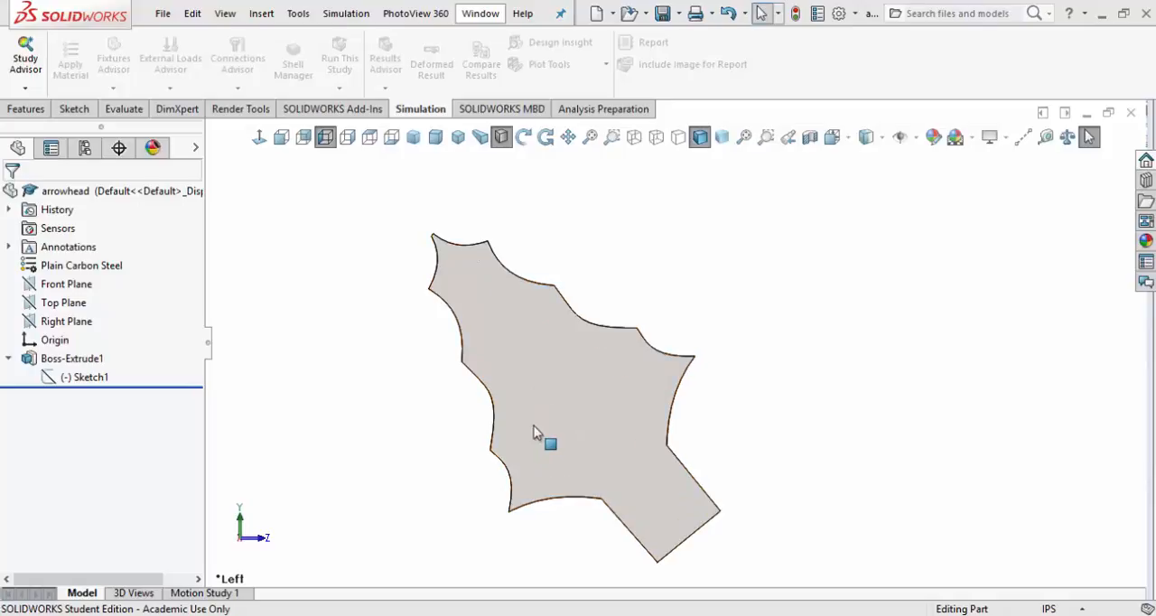
Measure the arrowhead's length from the midpoint of its base edge to the vertex at its tip
{"action": "scroll", "coordinate": [535, 425], "scroll_direction": "up", "scroll_amount": 1}
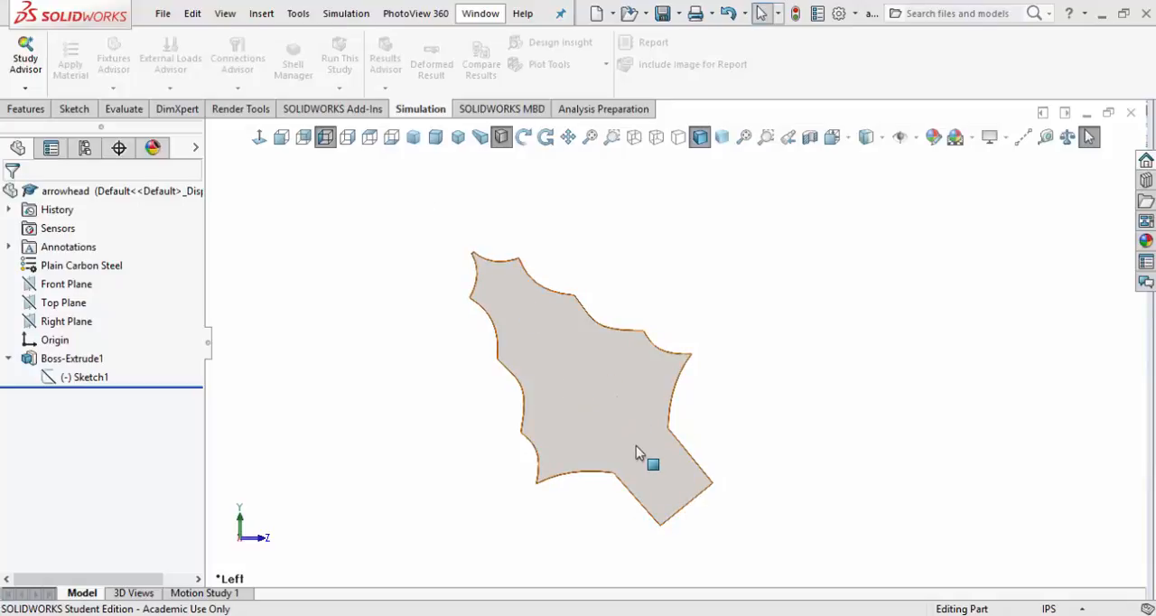
{"action": "left_click", "coordinate": [1045, 137]}
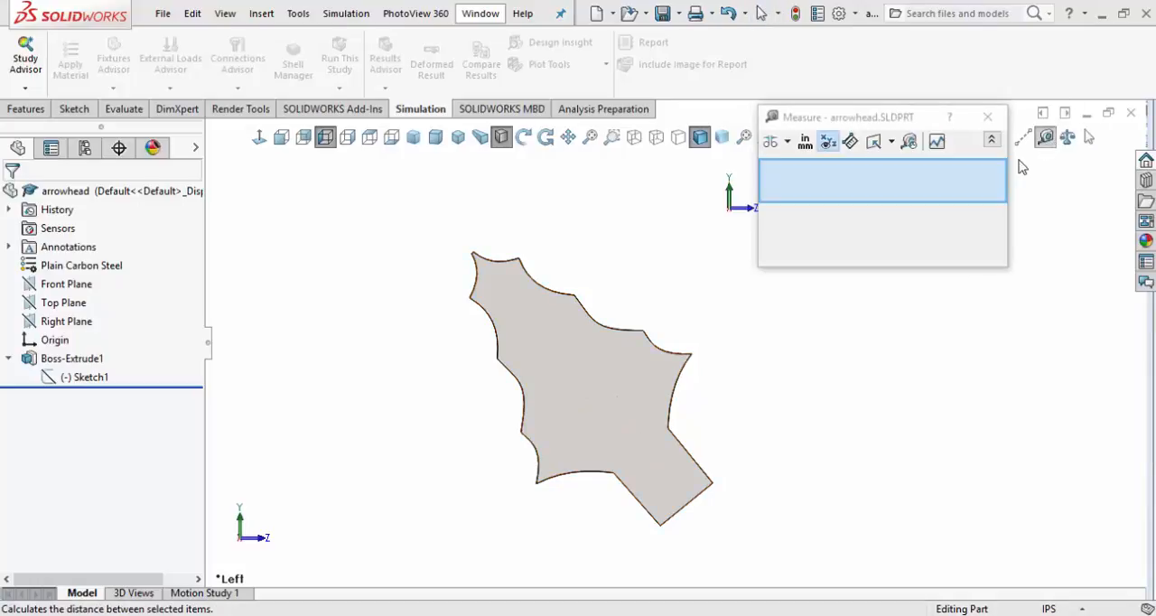
{"action": "left_click", "coordinate": [687, 504]}
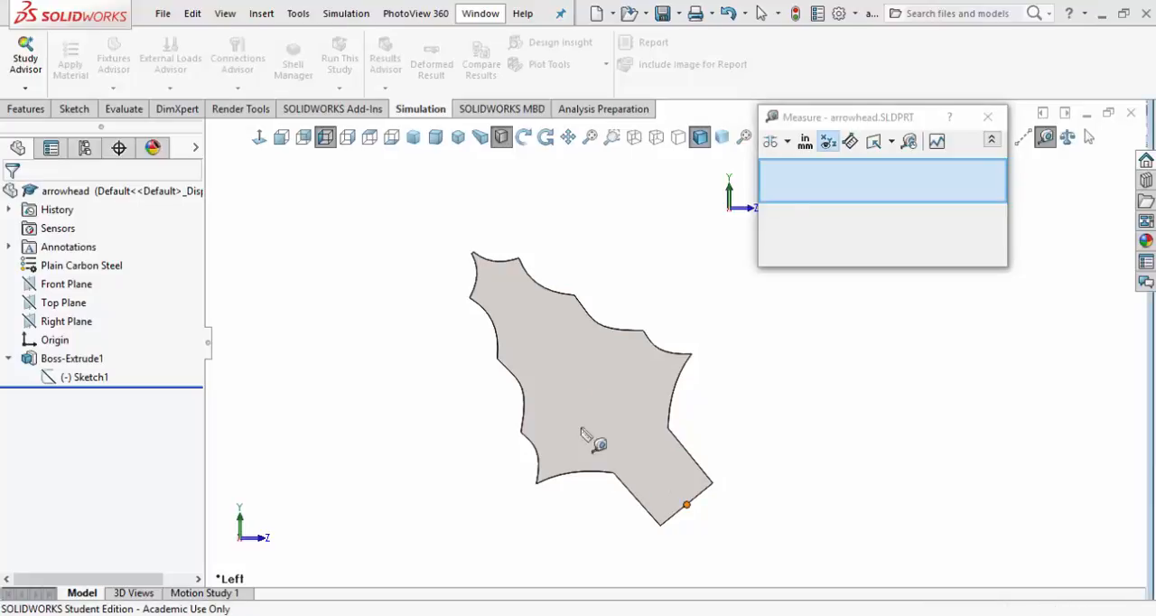
{"action": "left_click", "coordinate": [471, 254]}
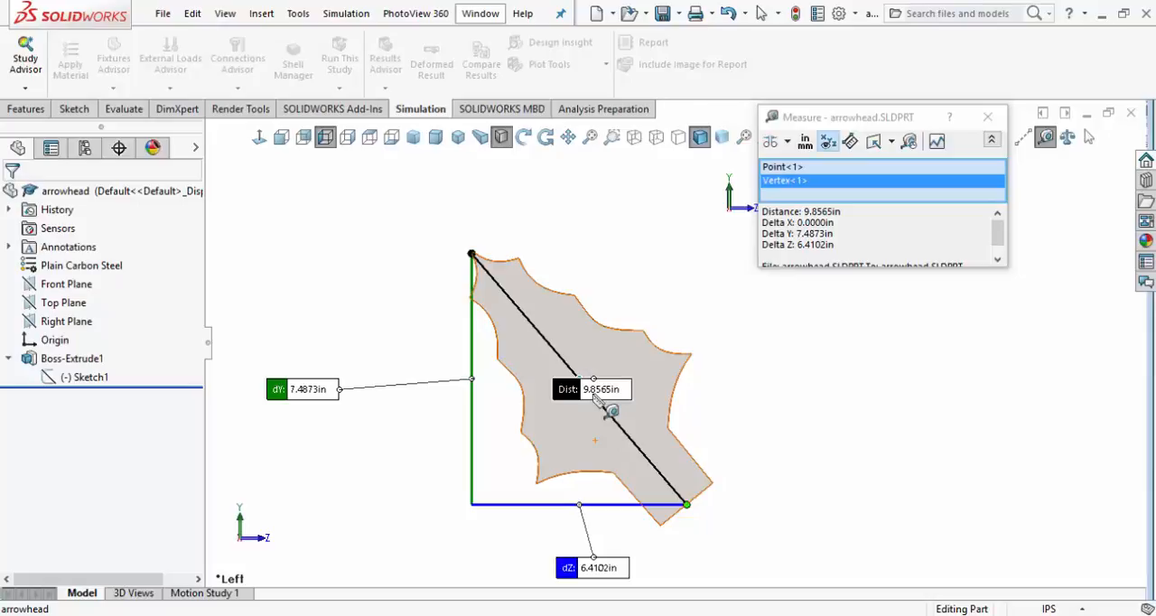
{"action": "left_click", "coordinate": [988, 116]}
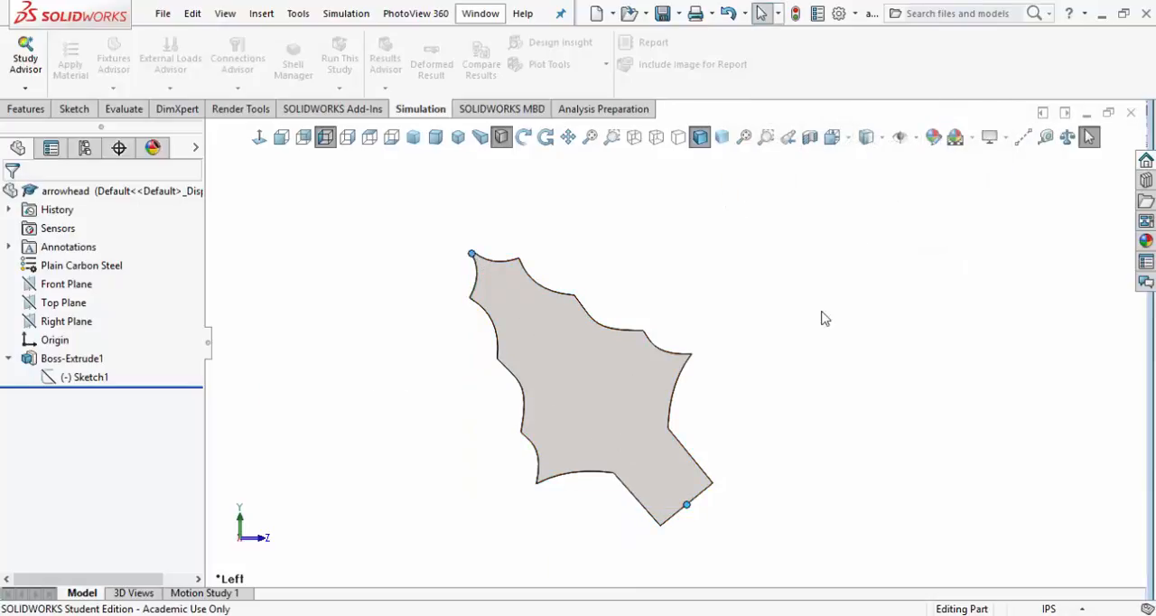
Sketch an infinite-length horizontal construction line on the arrowhead's flat face, passing through the lowest corner of its base
{"action": "left_click", "coordinate": [65, 109]}
{"action": "left_click", "coordinate": [26, 72]}
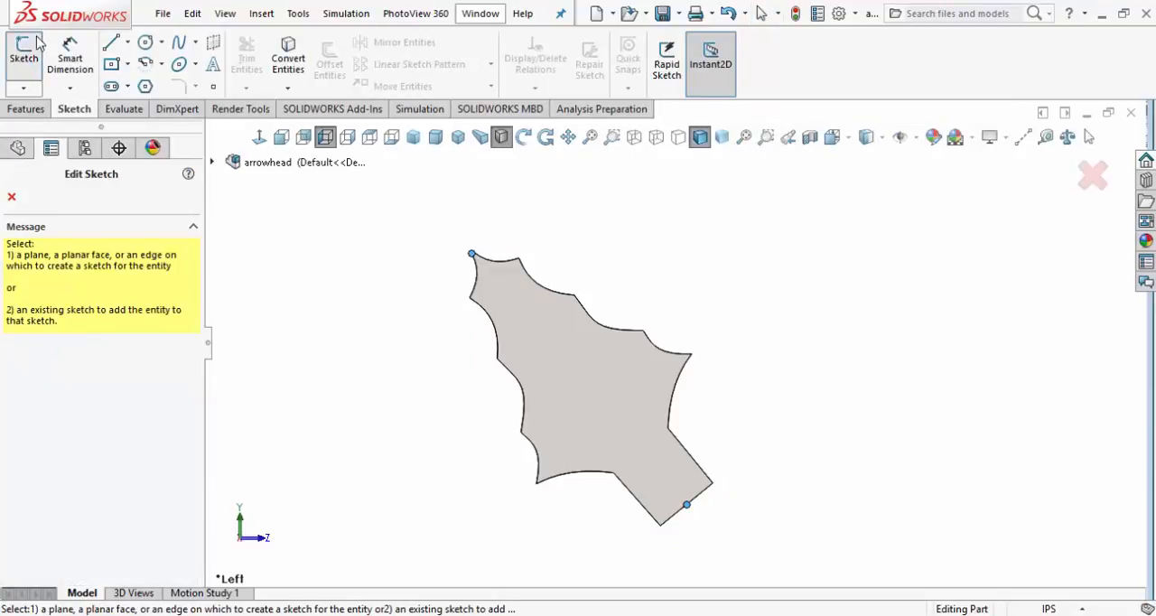
{"action": "left_click", "coordinate": [213, 162]}
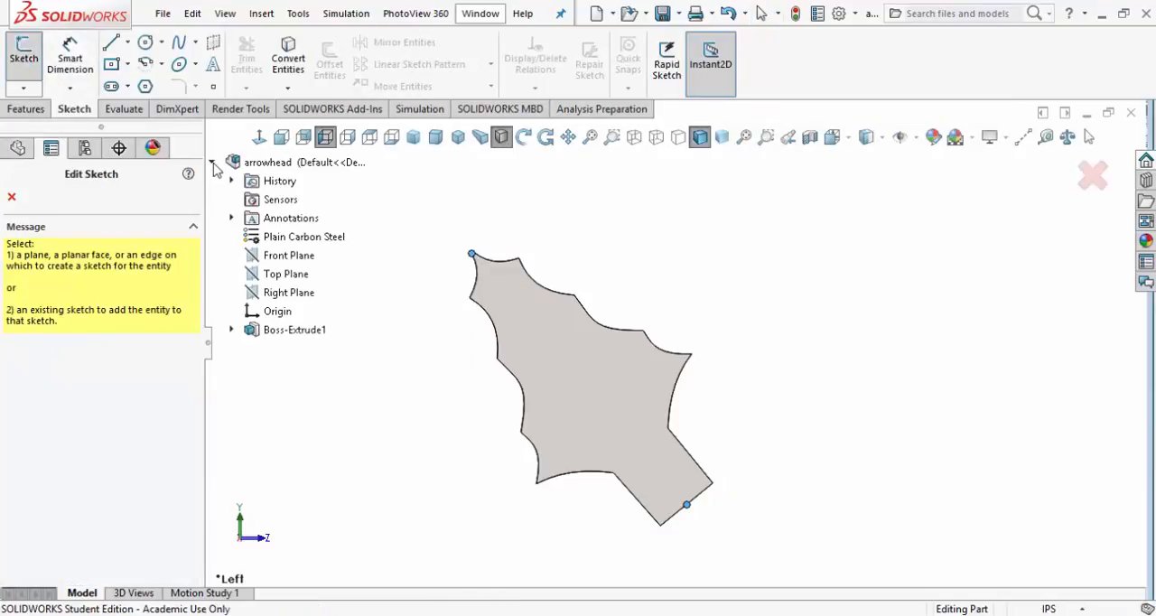
{"action": "left_click", "coordinate": [551, 355]}
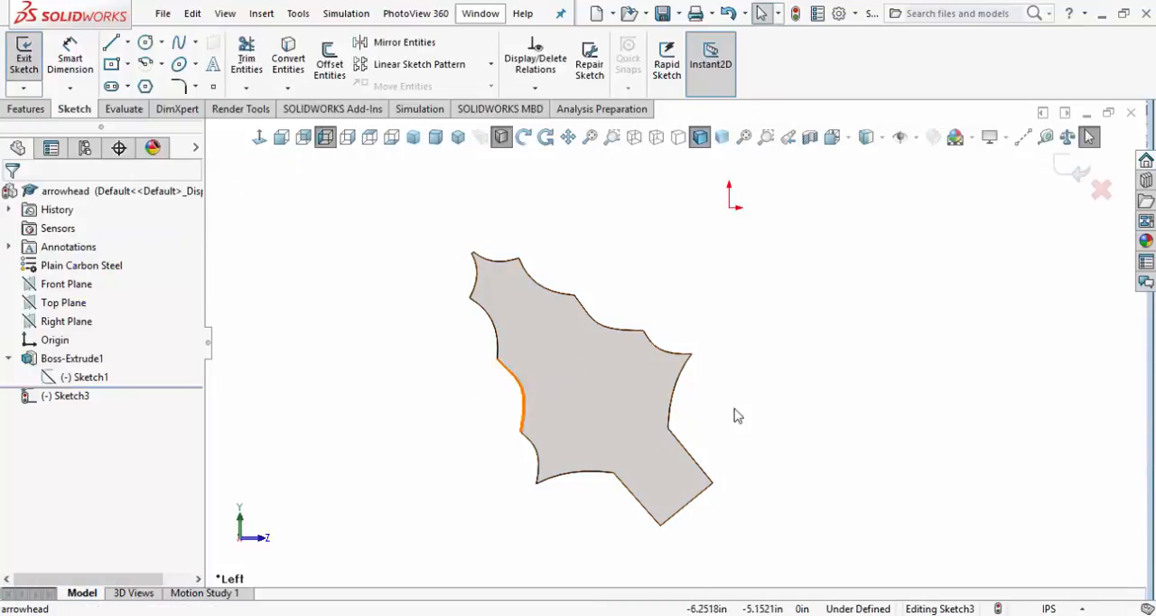
{"action": "left_click", "coordinate": [127, 42]}
{"action": "left_click", "coordinate": [122, 83]}
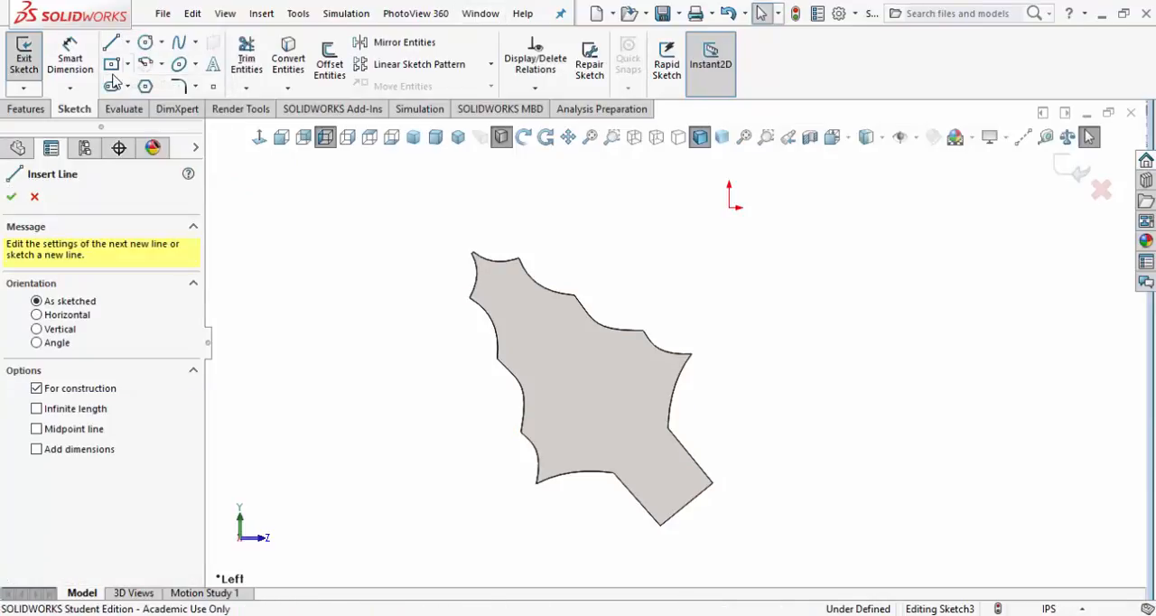
{"action": "left_click", "coordinate": [37, 315]}
{"action": "left_click", "coordinate": [36, 409]}
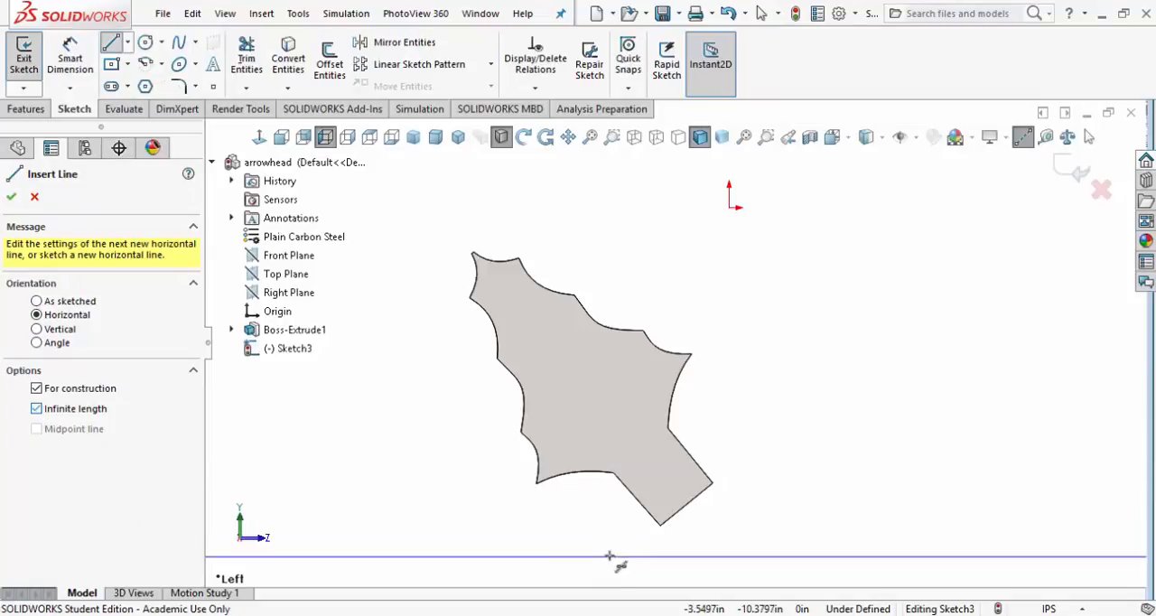
{"action": "left_click", "coordinate": [667, 533]}
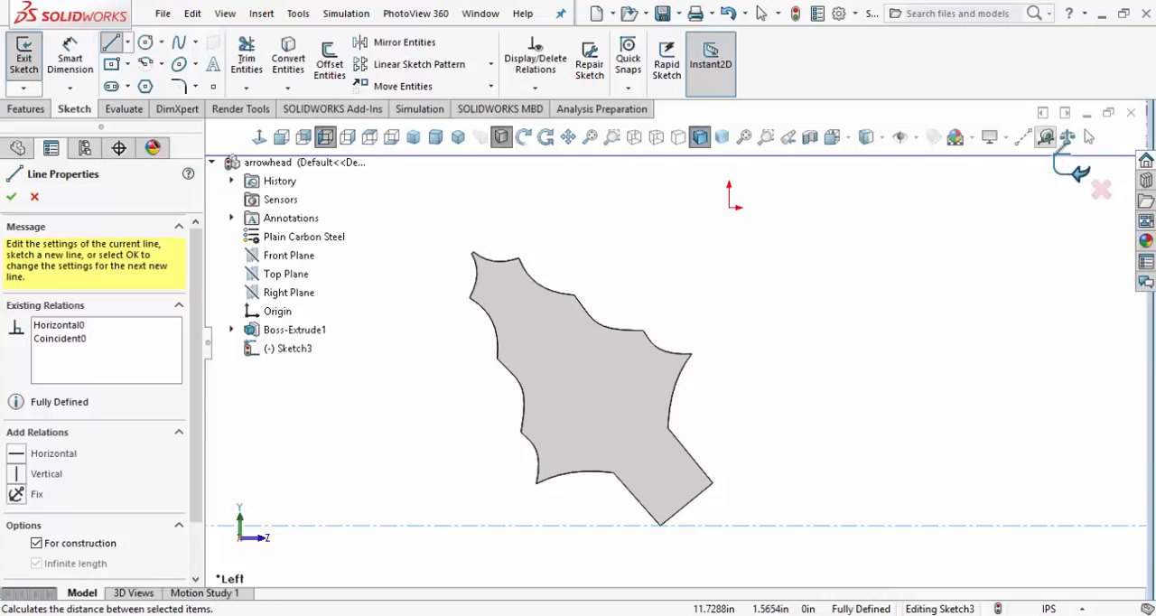
Measure the angle between the horizontal construction line and the arrowhead's base edge, and copy the angle value
{"action": "left_click", "coordinate": [1046, 137]}
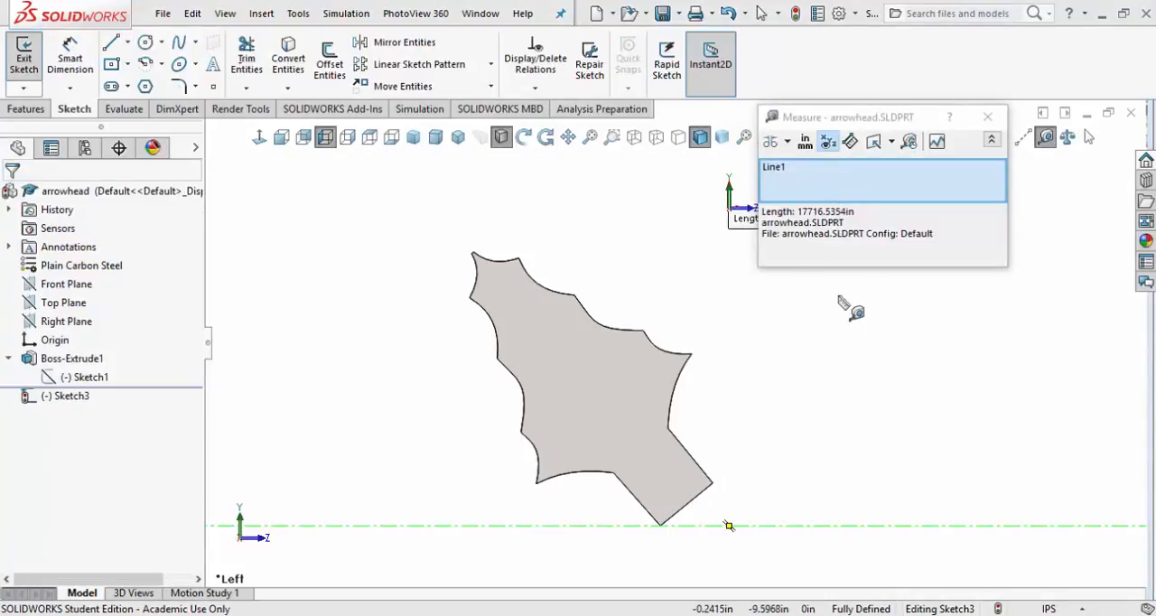
{"action": "right_click", "coordinate": [844, 176]}
{"action": "left_click", "coordinate": [872, 182]}
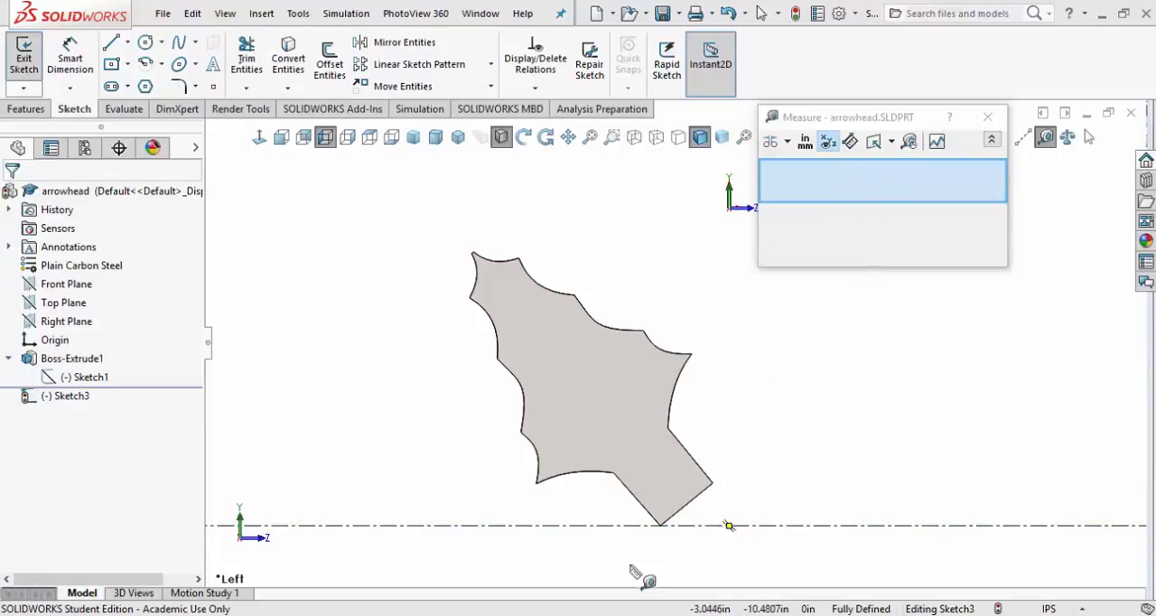
{"action": "left_click", "coordinate": [705, 500]}
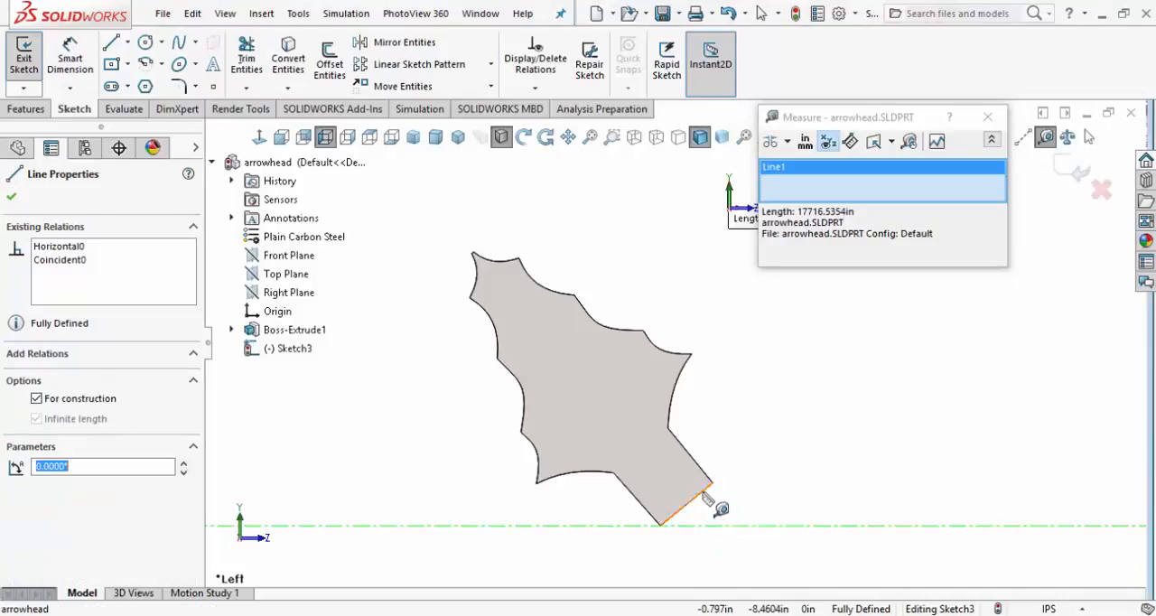
{"action": "left_click", "coordinate": [706, 502]}
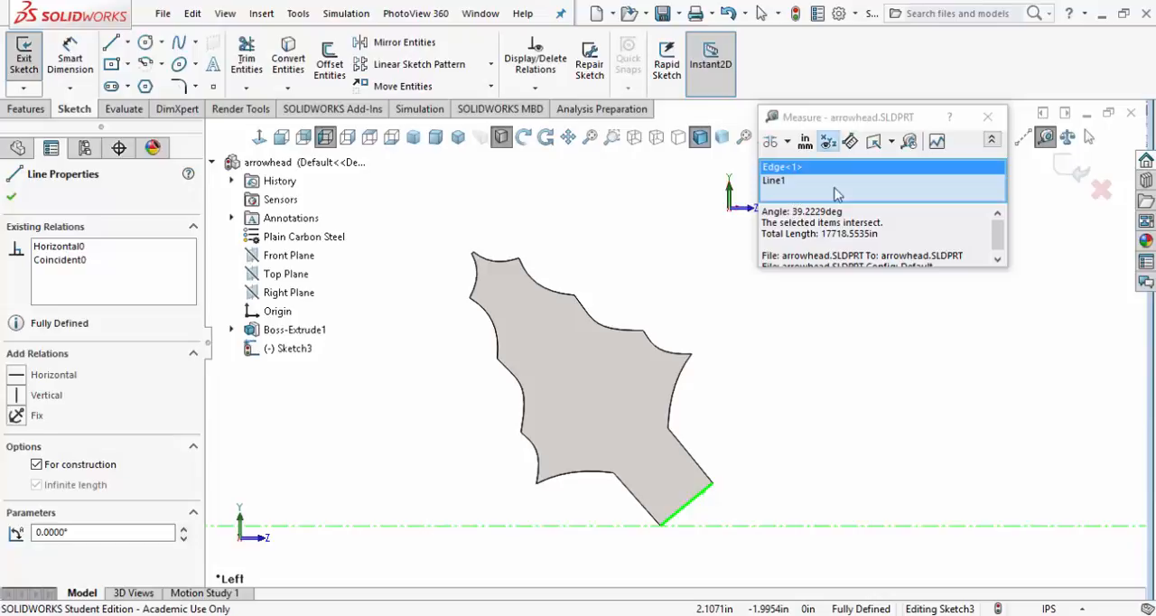
{"action": "right_click", "coordinate": [996, 181]}
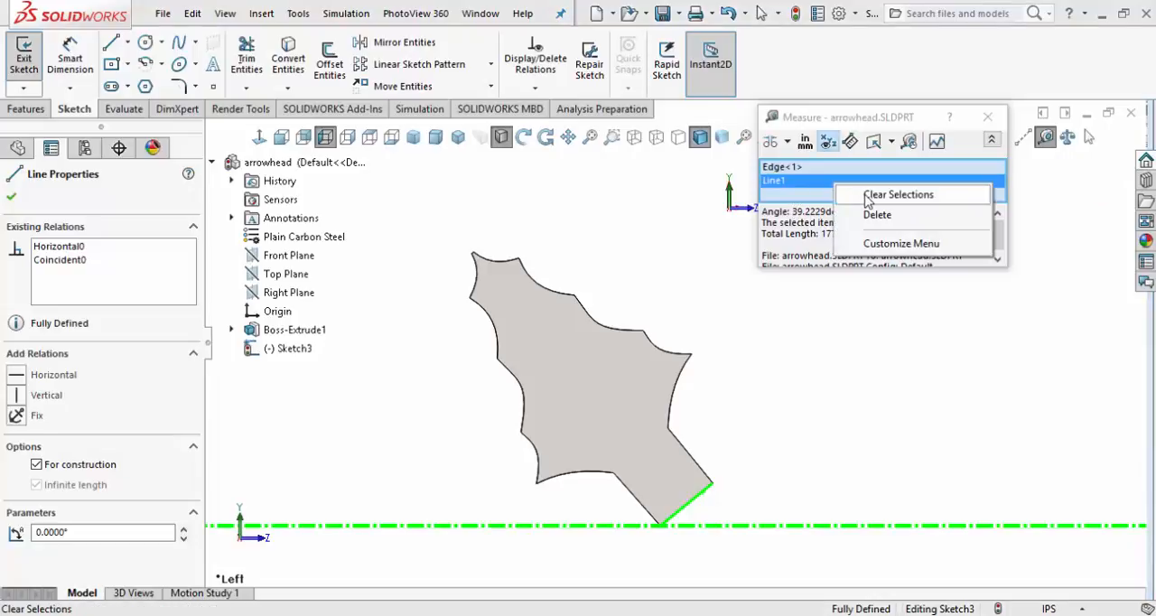
{"action": "left_click", "coordinate": [1038, 193]}
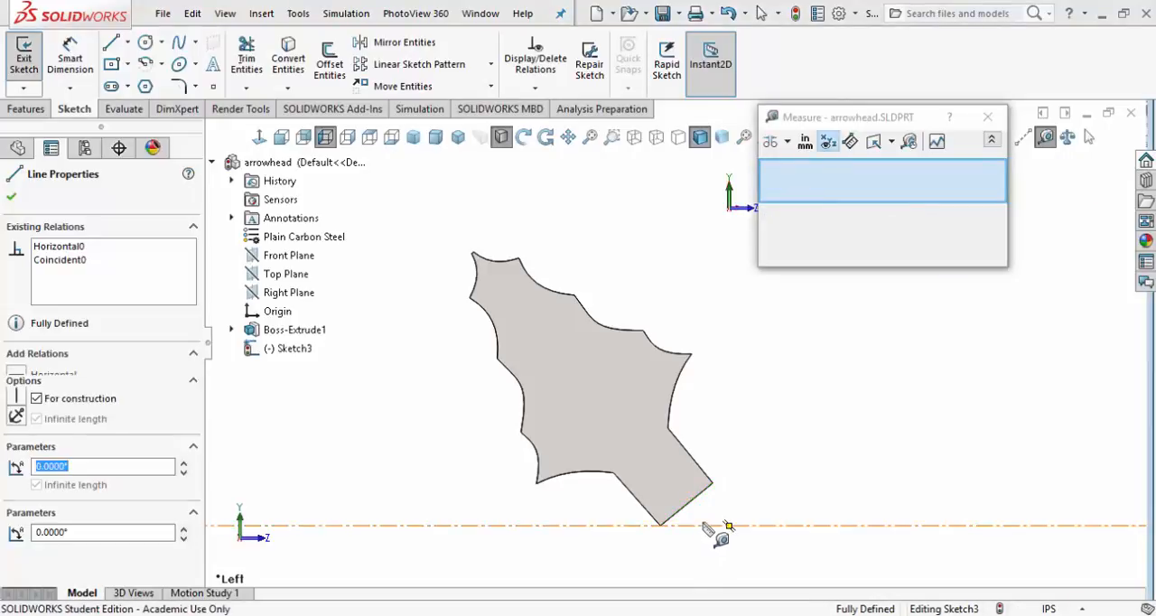
{"action": "left_click", "coordinate": [701, 504]}
{"action": "left_click", "coordinate": [702, 504]}
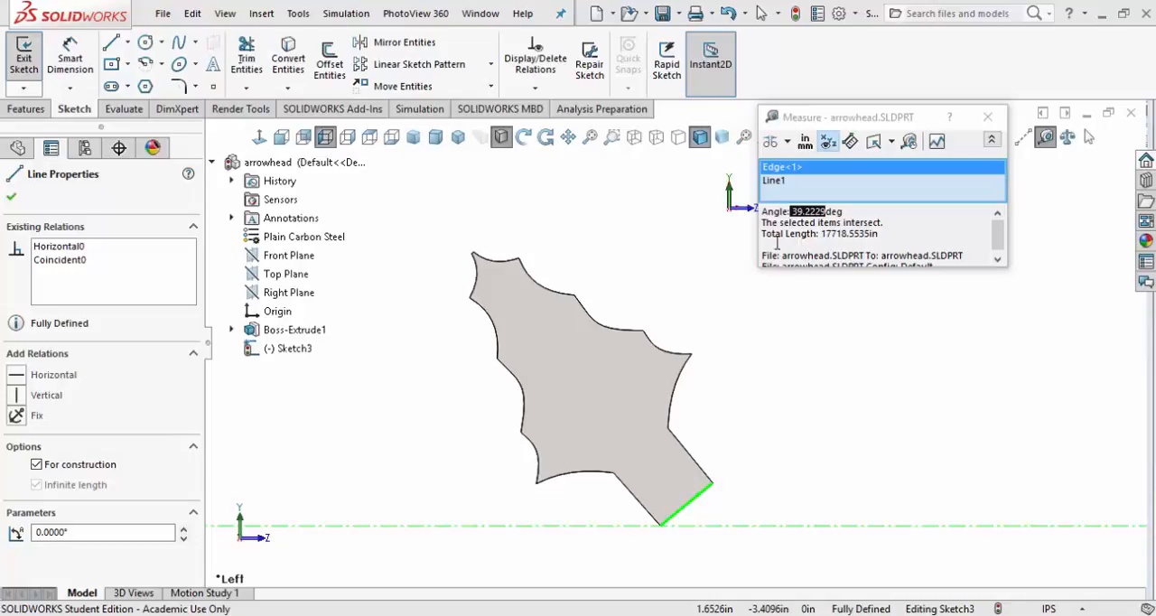
{"action": "left_click", "coordinate": [9, 193]}
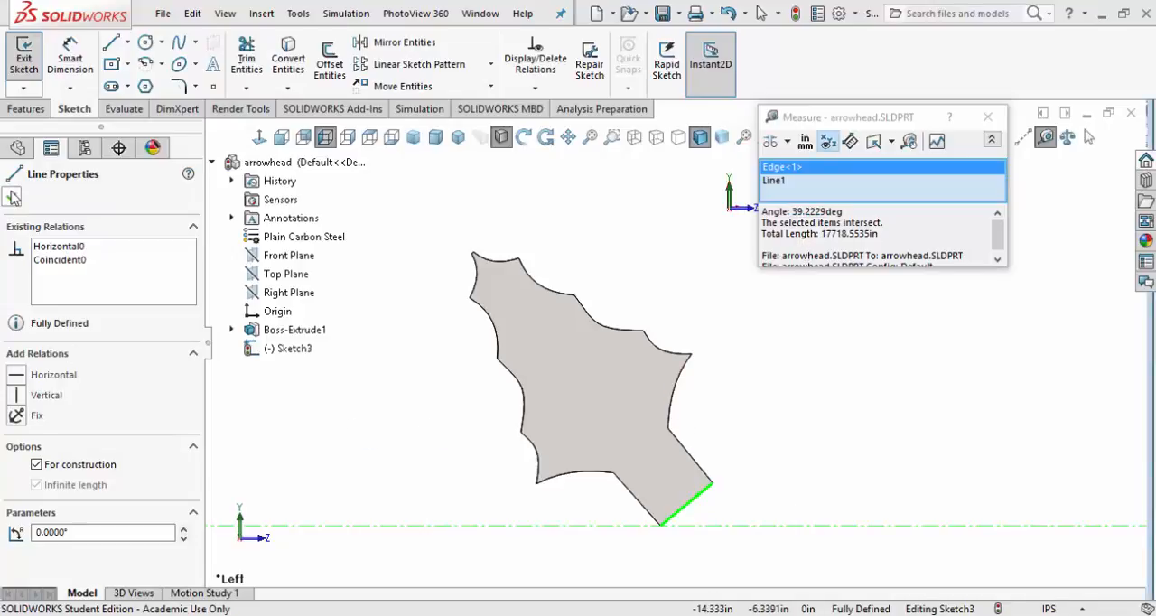
{"action": "left_click", "coordinate": [988, 118]}
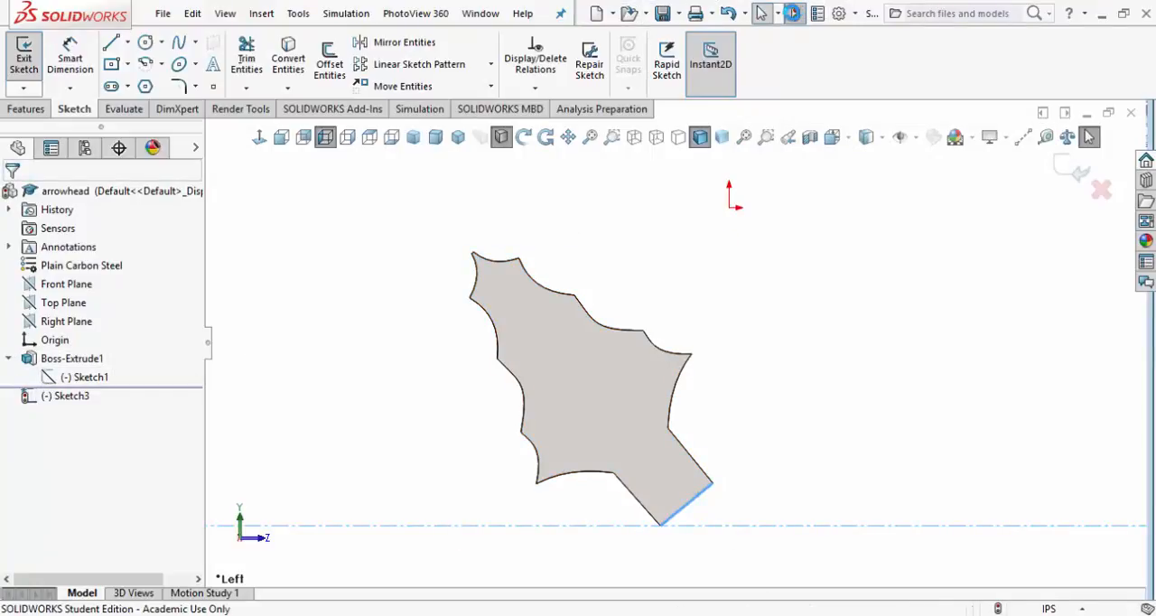
Roll the part back to just before the reference-line sketch and open the extrusion's profile sketch for editing
{"action": "left_click", "coordinate": [796, 13]}
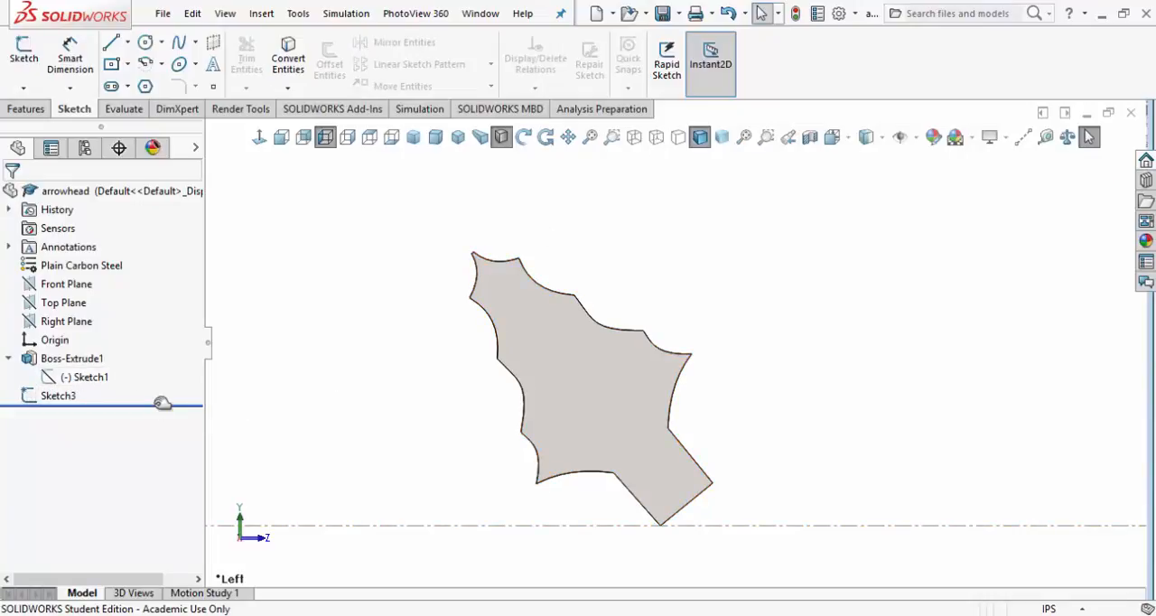
{"action": "left_click_drag", "start_coordinate": [165, 395], "coordinate": [99, 389]}
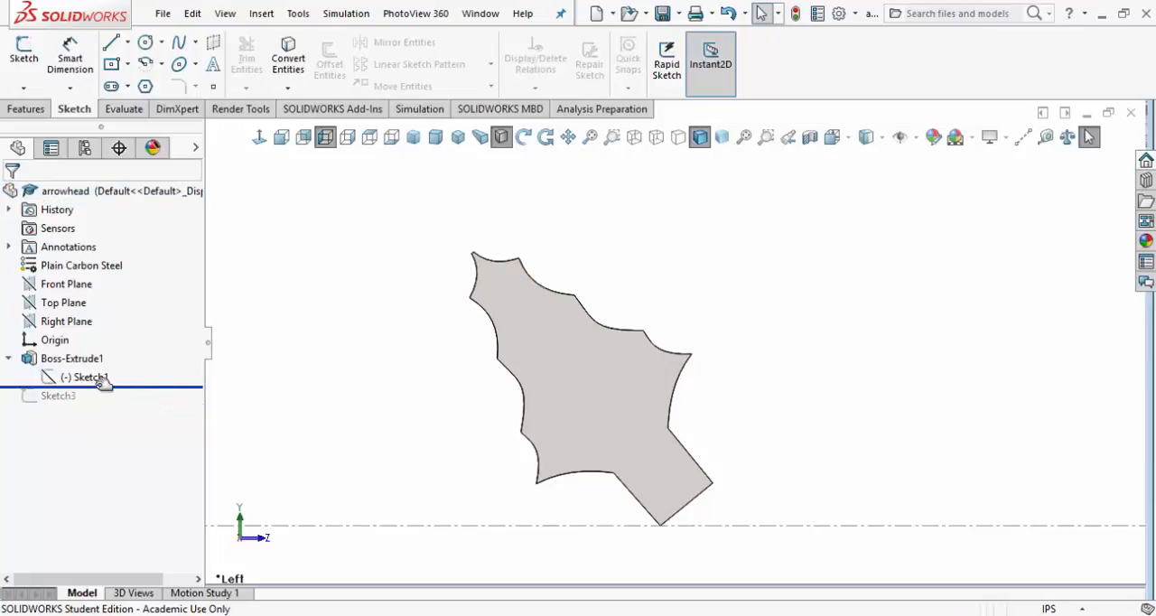
{"action": "left_click", "coordinate": [103, 378]}
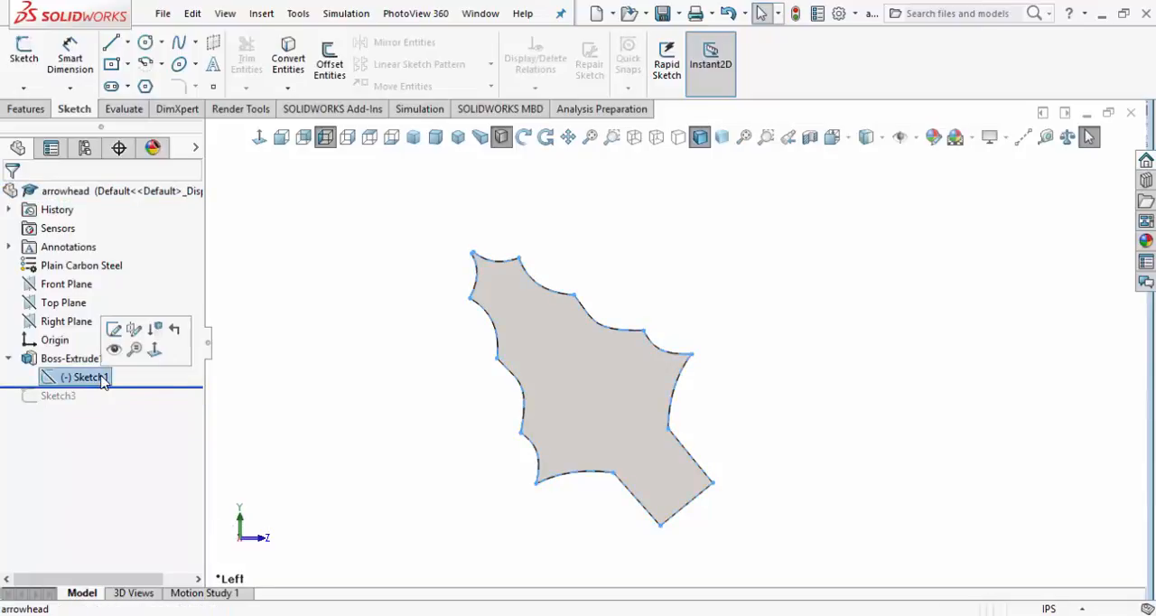
{"action": "left_click", "coordinate": [113, 328]}
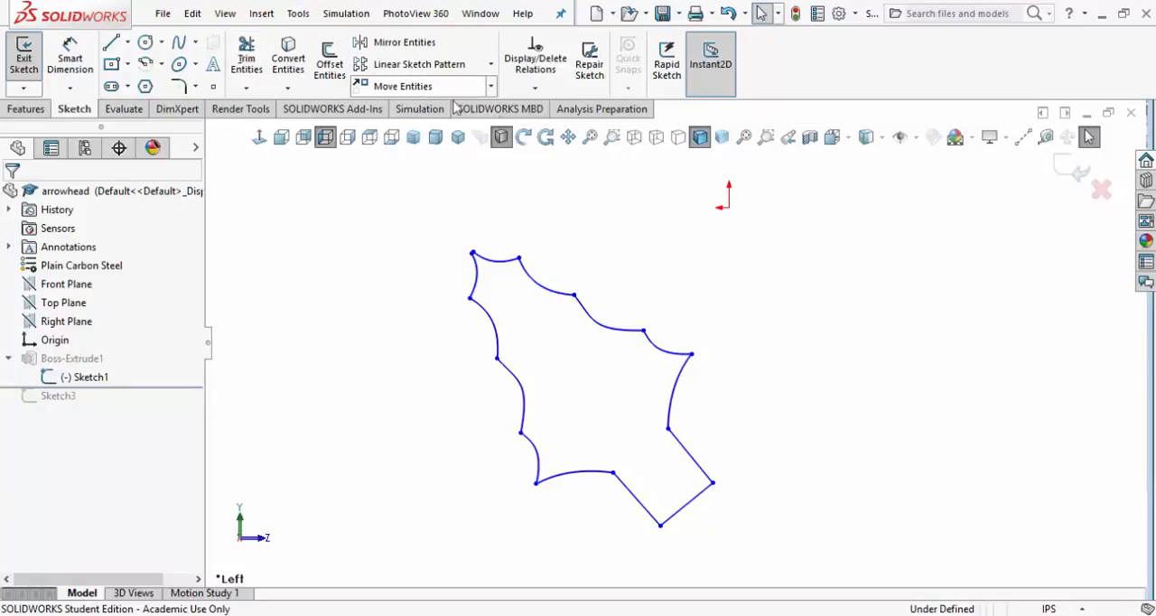
Rotate all lines and splines of the arrowhead profile by 39.2229 degrees about a point inside the outline
{"action": "left_click", "coordinate": [492, 87]}
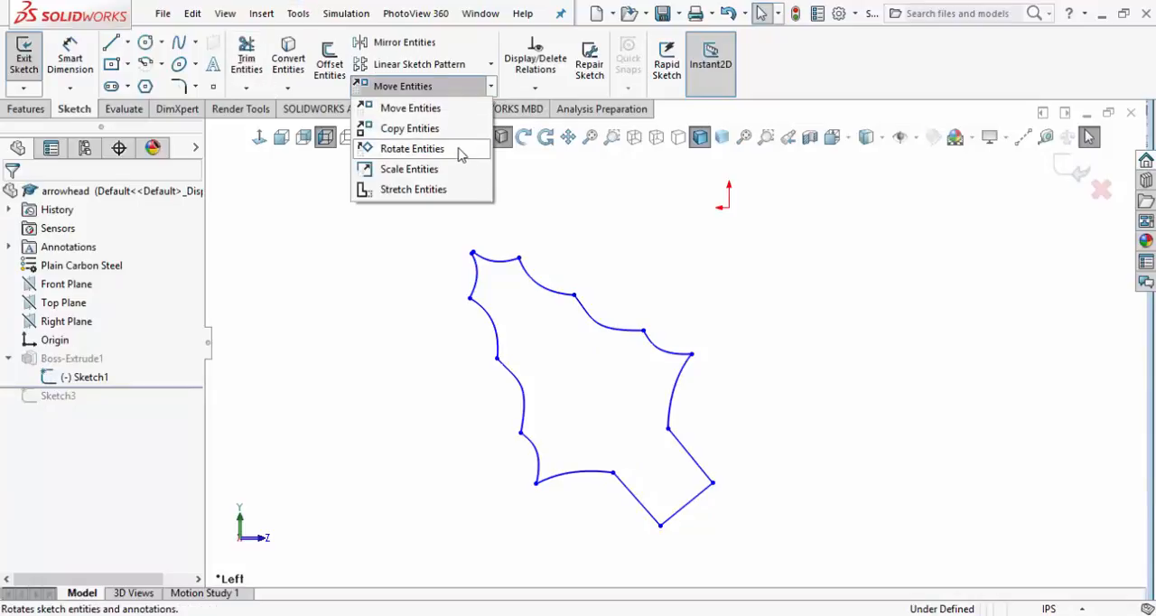
{"action": "left_click", "coordinate": [412, 149]}
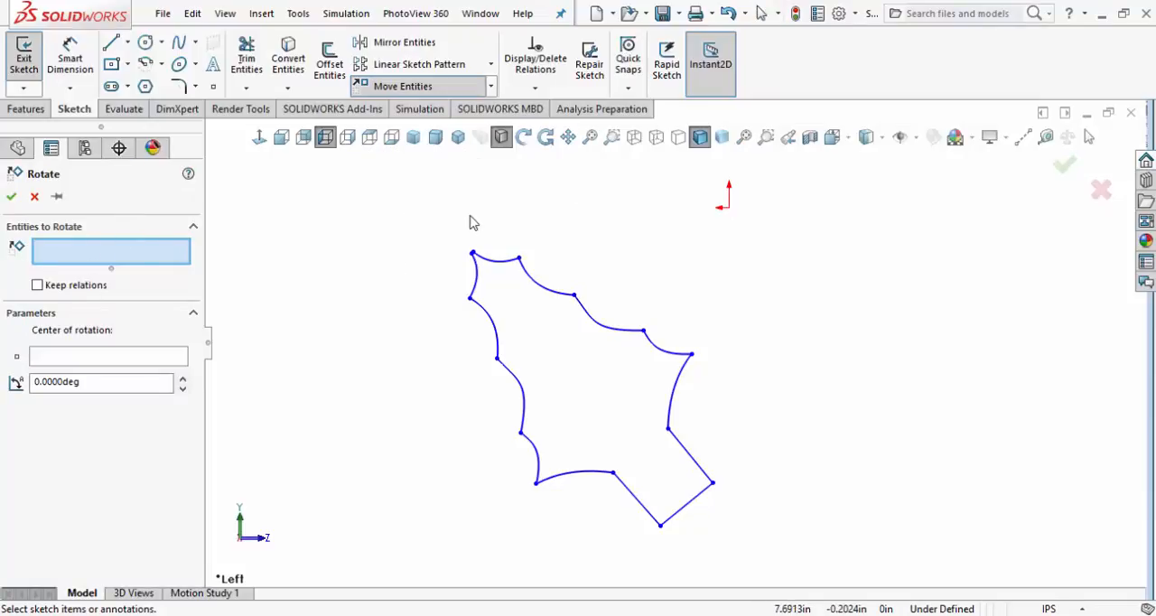
{"action": "mouse_move", "coordinate": [426, 214]}
{"action": "left_mouse_down"}
{"action": "mouse_move", "coordinate": [670, 469]}
{"action": "mouse_move", "coordinate": [758, 543]}
{"action": "left_mouse_up"}
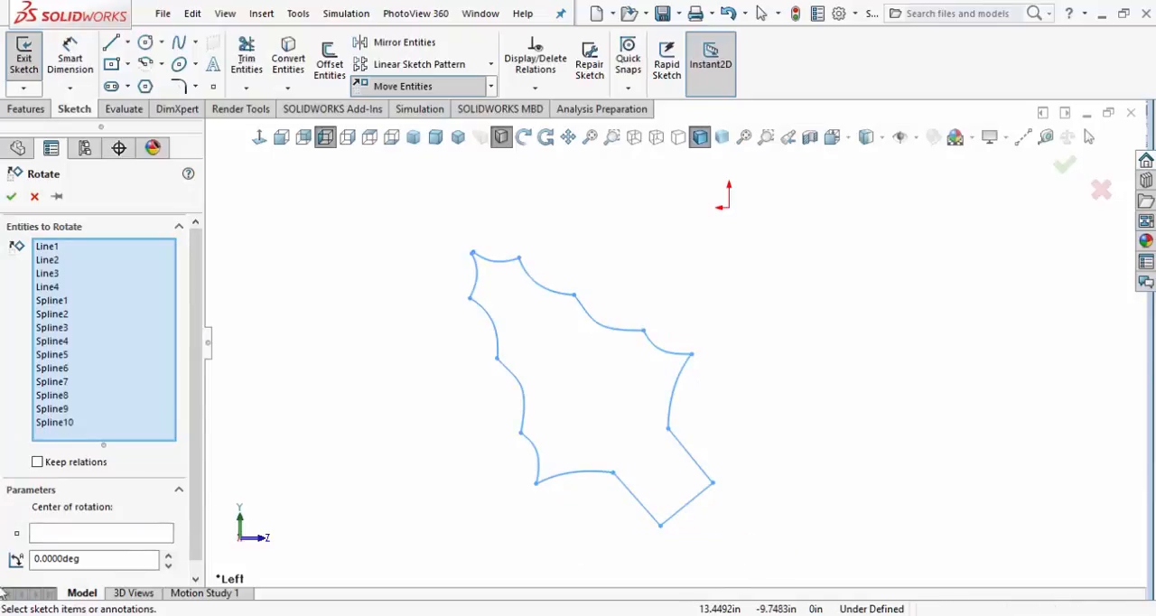
{"action": "left_click", "coordinate": [48, 537]}
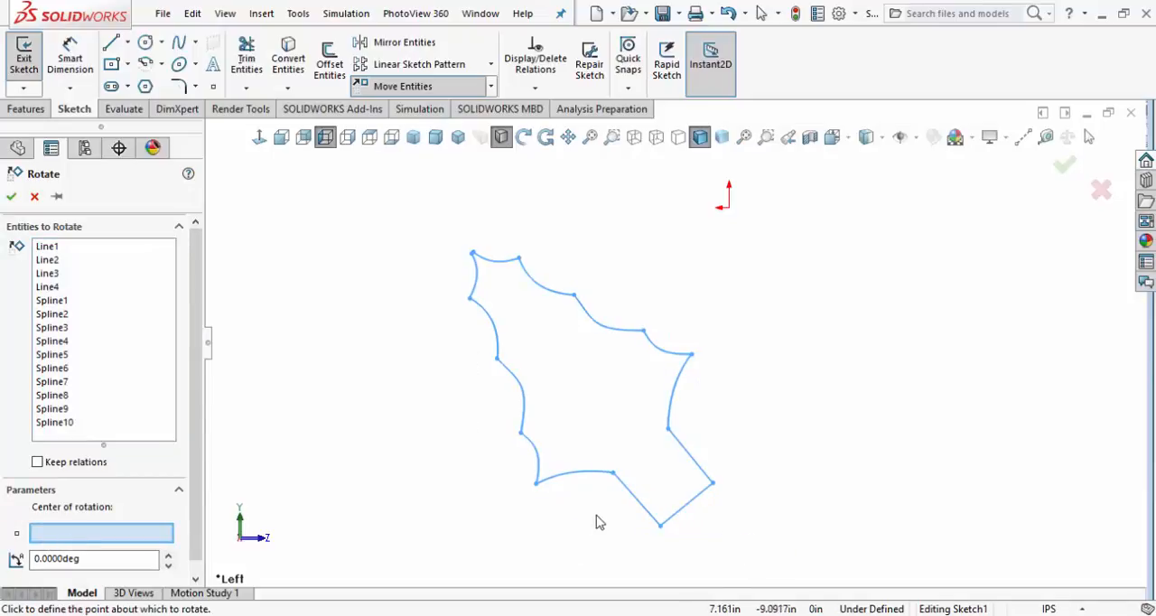
{"action": "left_click", "coordinate": [575, 360]}
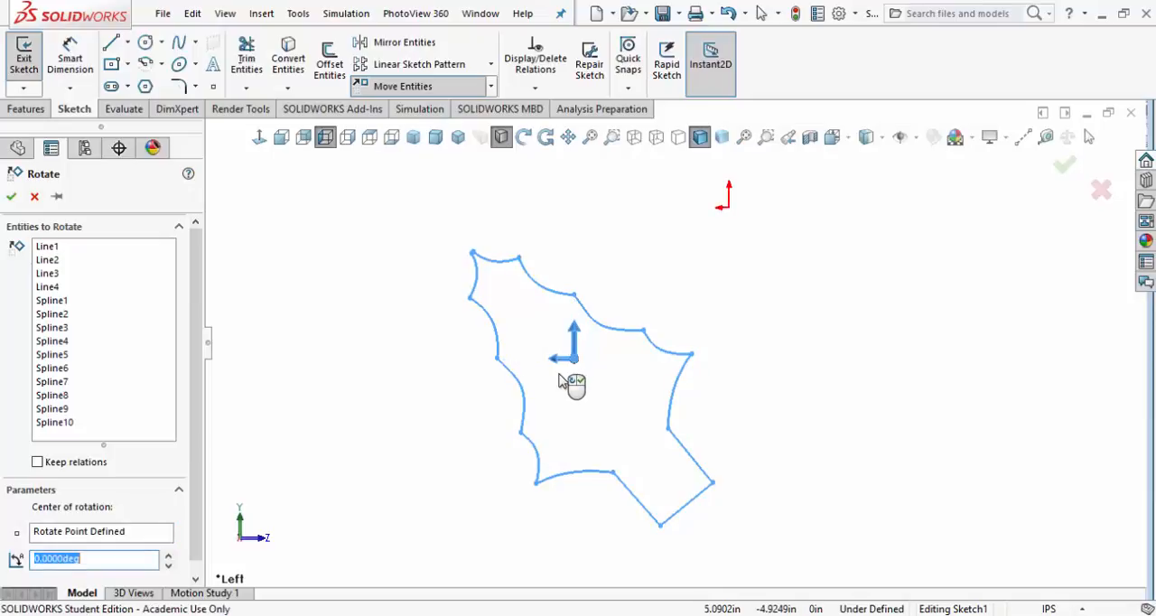
{"action": "left_click", "coordinate": [91, 558]}
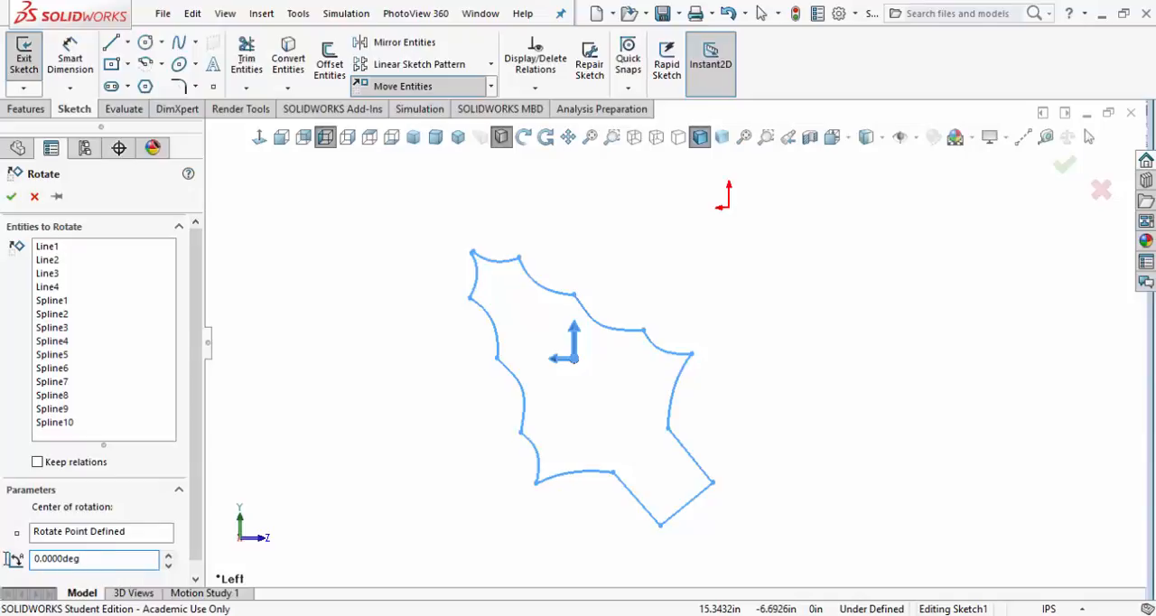
{"action": "left_click_drag", "start_coordinate": [8, 559], "coordinate": [3, 554]}
{"action": "type", "text": "39.2229"}
{"action": "left_click", "coordinate": [12, 197]}
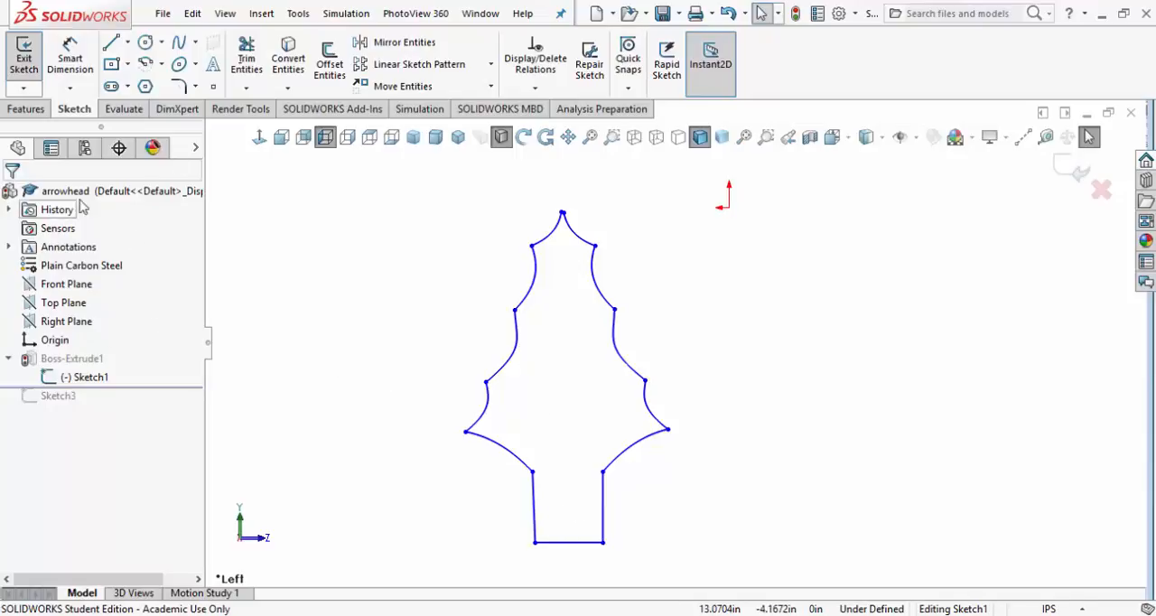
Exit the profile sketch to rebuild the rotated arrowhead, and save the part
{"action": "left_click", "coordinate": [794, 13]}
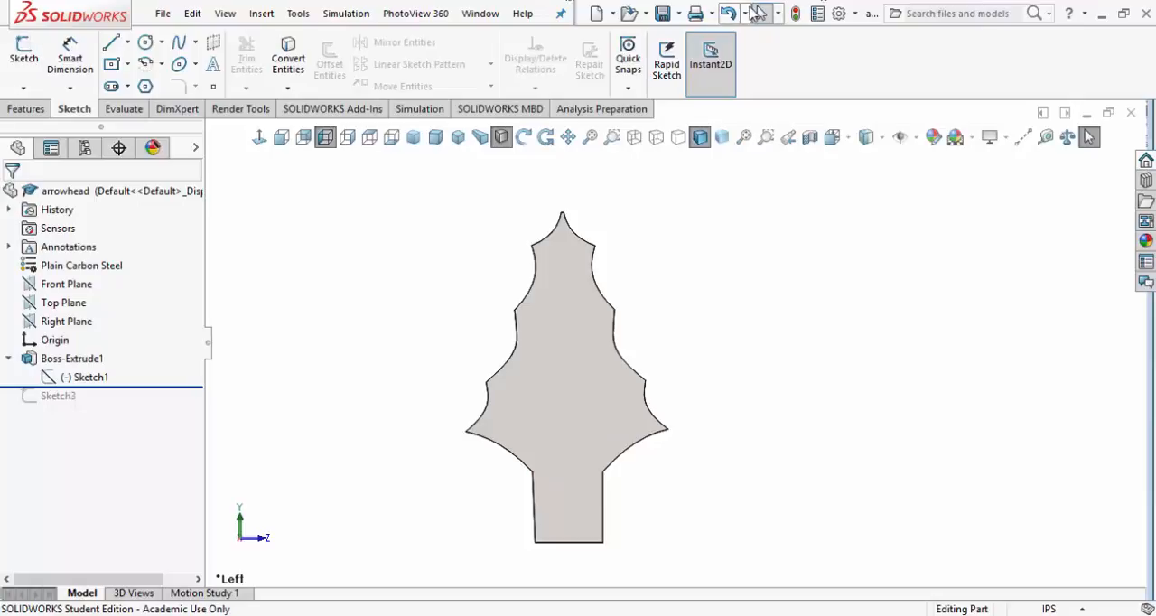
{"action": "left_click", "coordinate": [794, 13]}
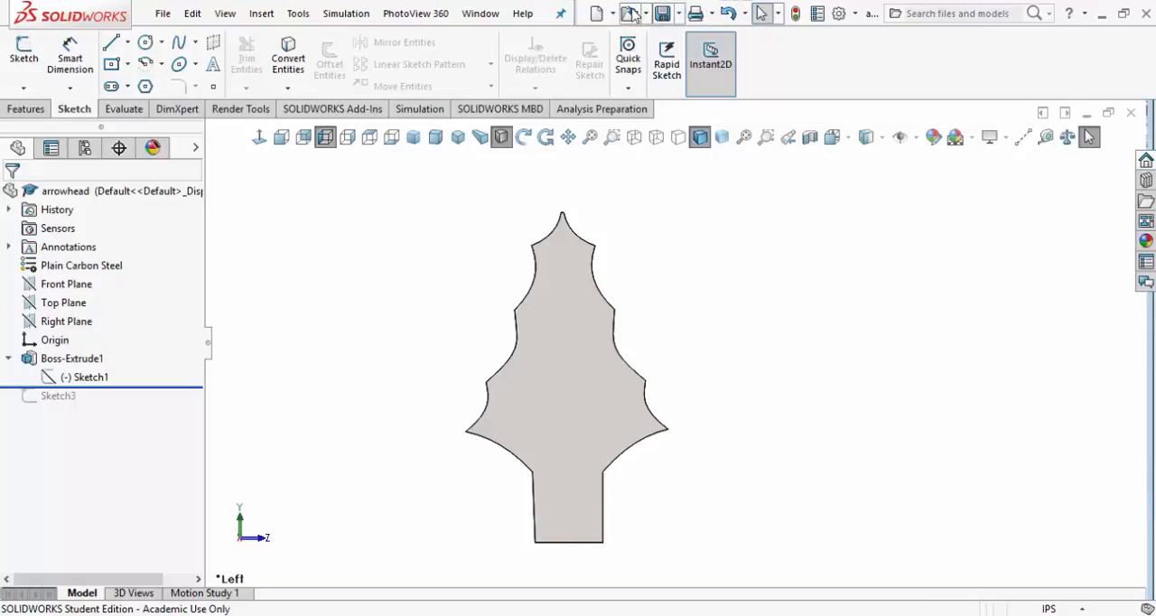
{"action": "left_click", "coordinate": [664, 16]}
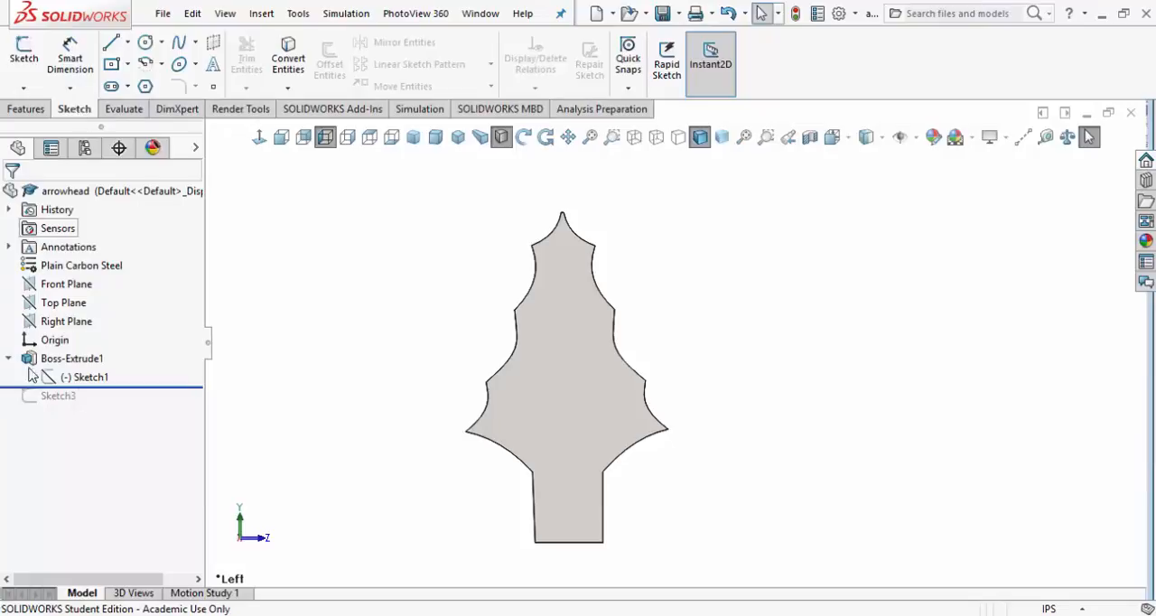
Open the extrusion's profile sketch and set up Scale Entities for all its lines and splines about the base edge's left endpoint
{"action": "left_click", "coordinate": [94, 378]}
{"action": "left_click", "coordinate": [106, 336]}
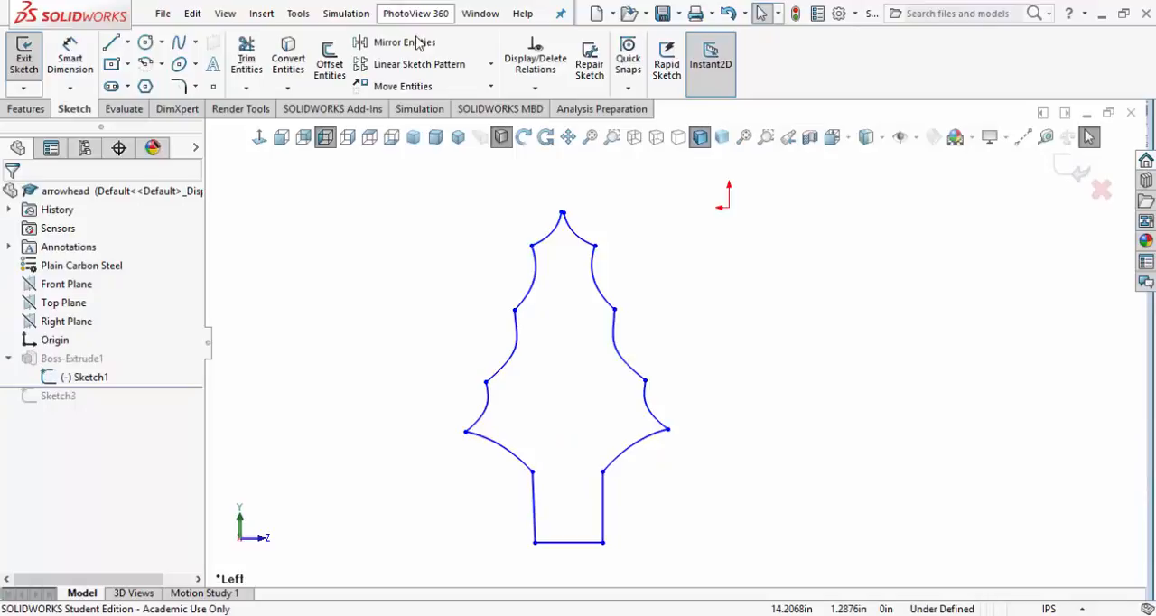
{"action": "left_click", "coordinate": [492, 88]}
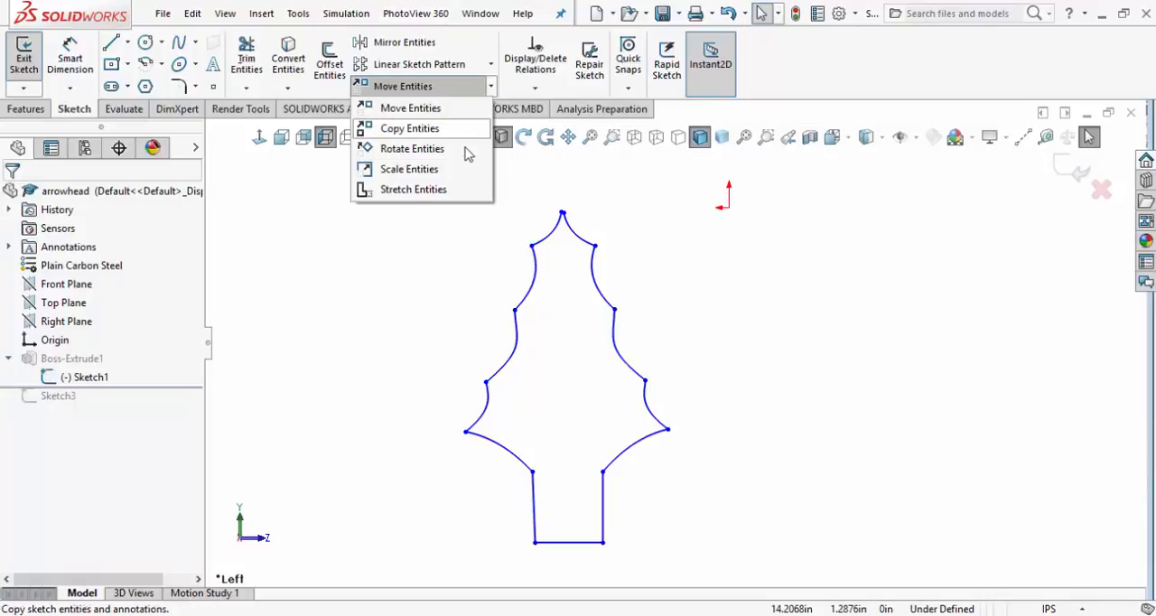
{"action": "left_click", "coordinate": [469, 174]}
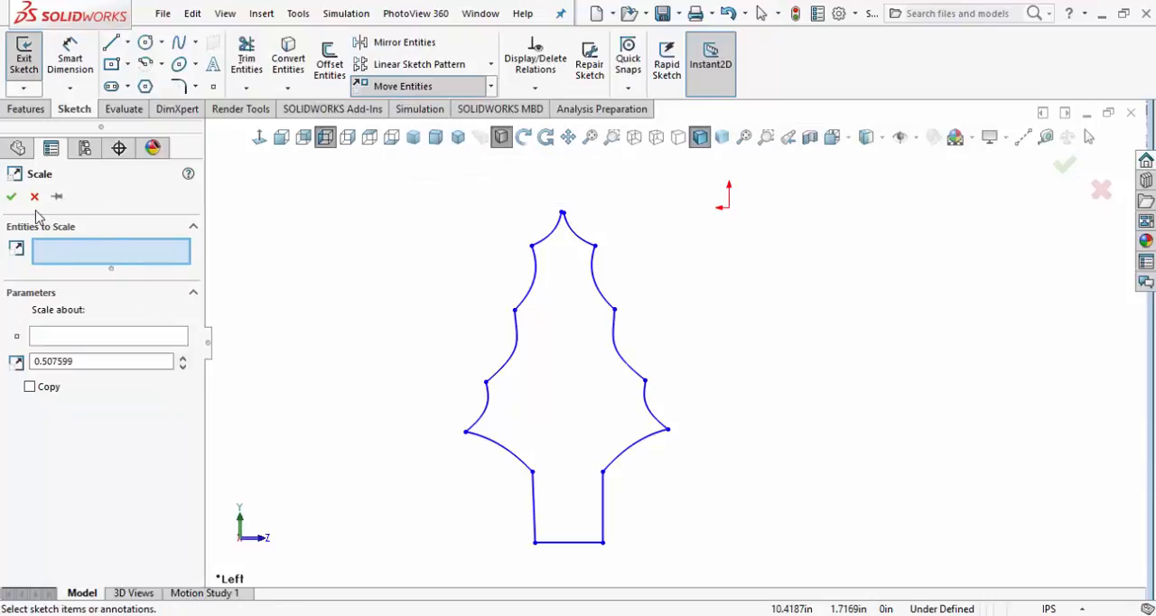
{"action": "mouse_move", "coordinate": [533, 318]}
{"action": "left_mouse_down"}
{"action": "mouse_move", "coordinate": [572, 475]}
{"action": "mouse_move", "coordinate": [642, 566]}
{"action": "mouse_move", "coordinate": [710, 579]}
{"action": "left_mouse_up"}
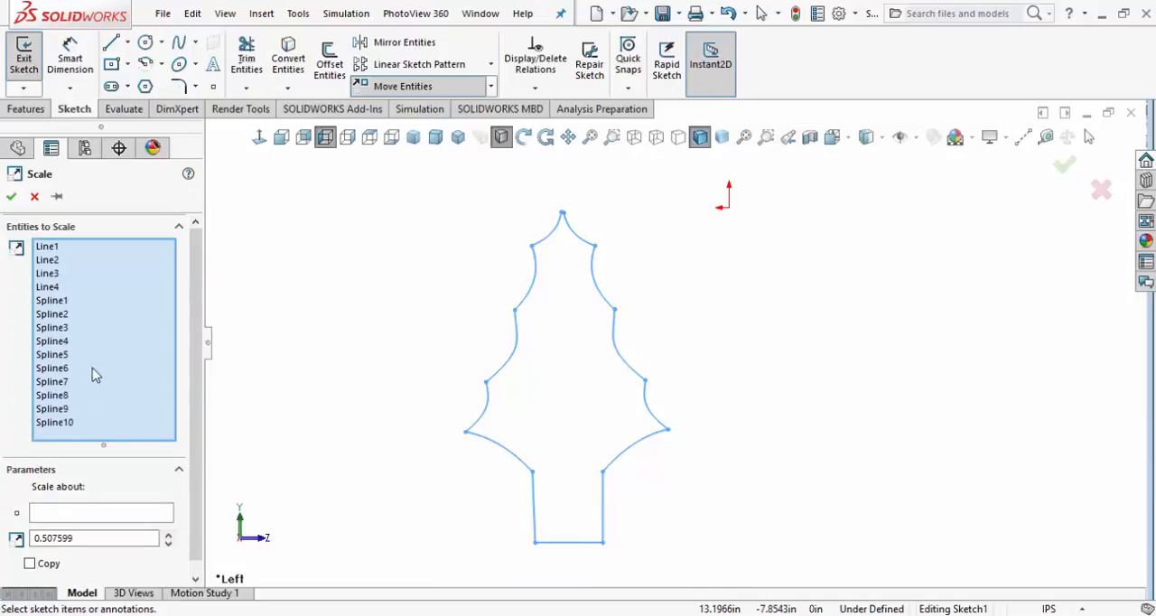
{"action": "left_click", "coordinate": [106, 515]}
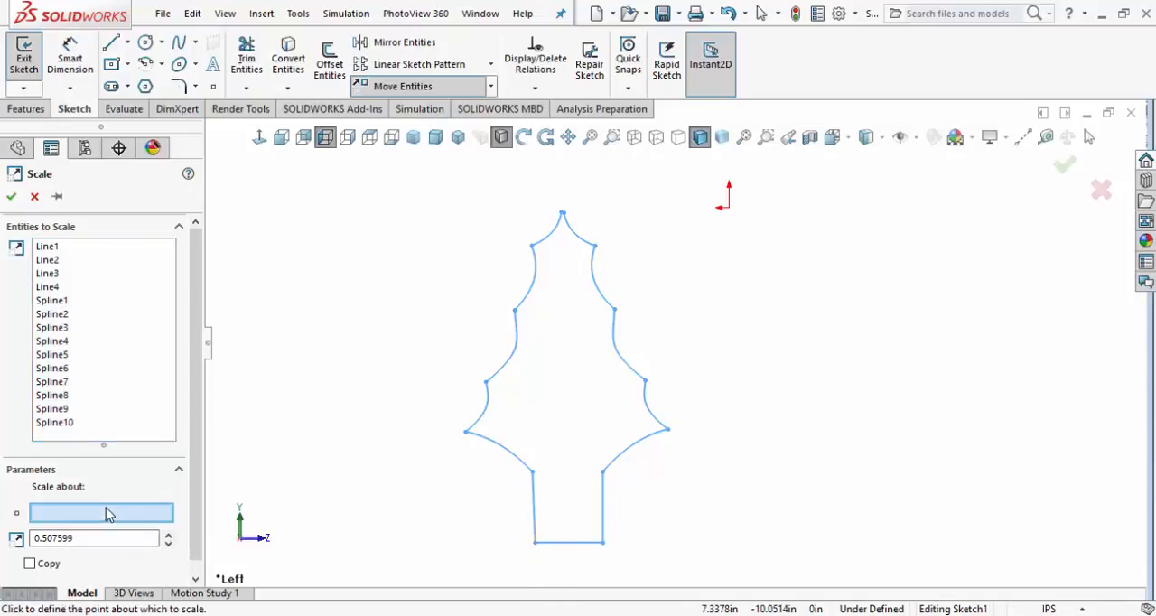
{"action": "left_click", "coordinate": [533, 543]}
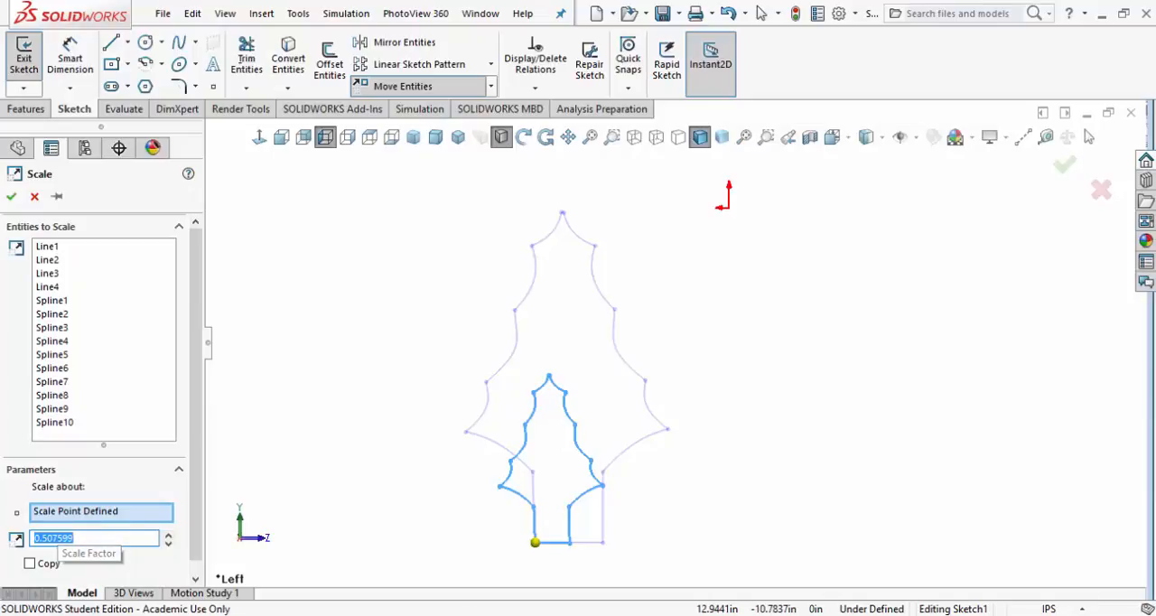
Switch to Calculator, divide 5 by 9.8565, and copy the resulting scale factor
{"action": "key", "text": "alt+Tab"}
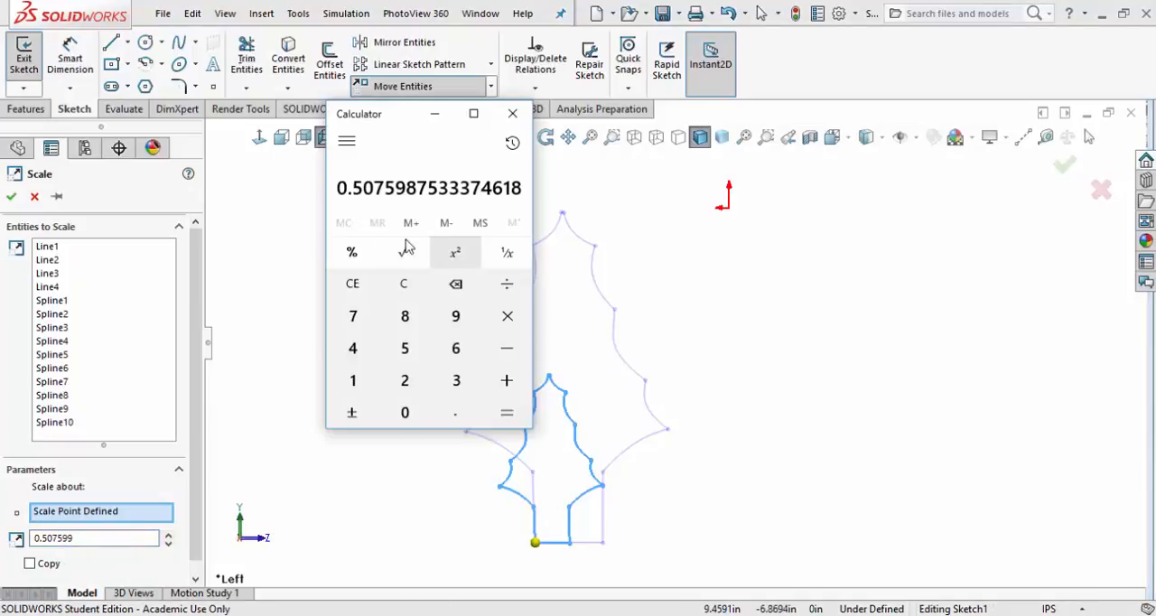
{"action": "left_click", "coordinate": [413, 293]}
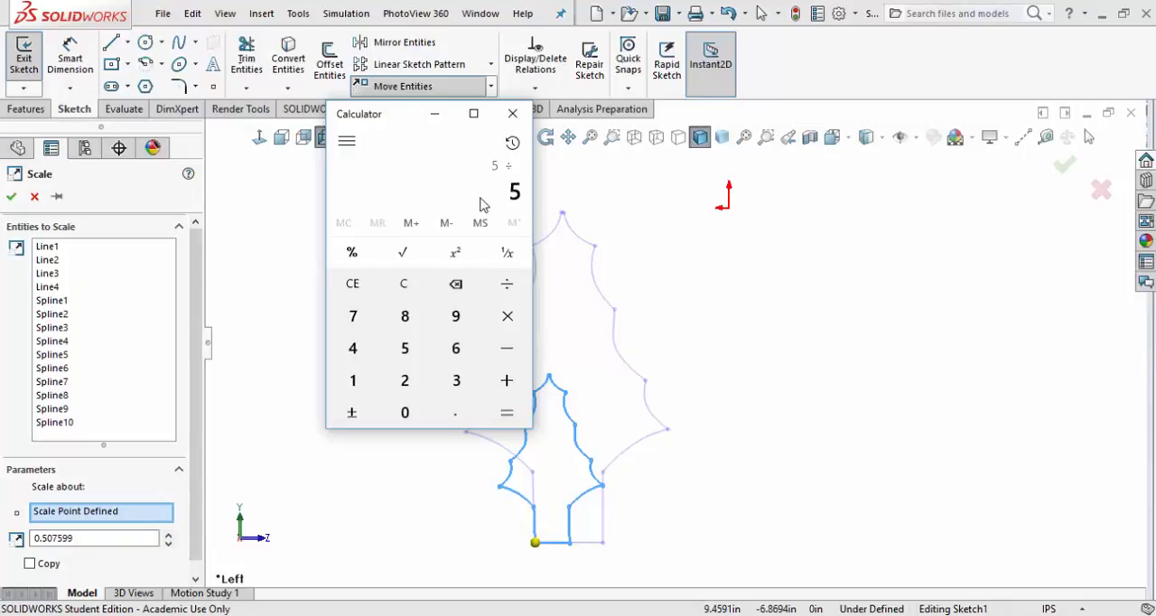
{"action": "type", "text": "9.8"}
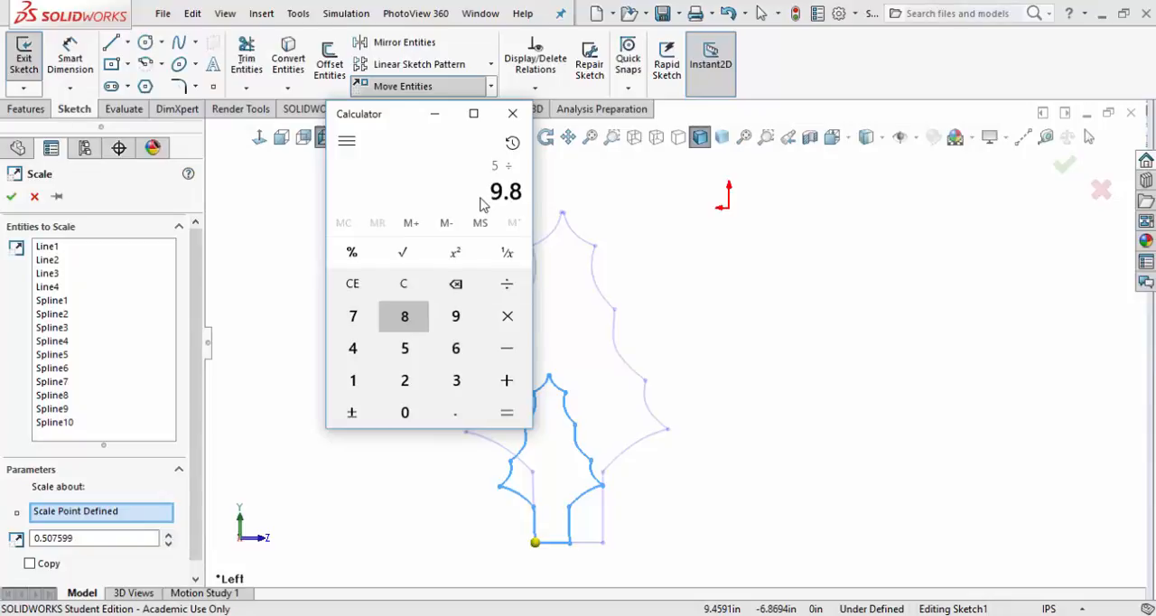
{"action": "type", "text": "565"}
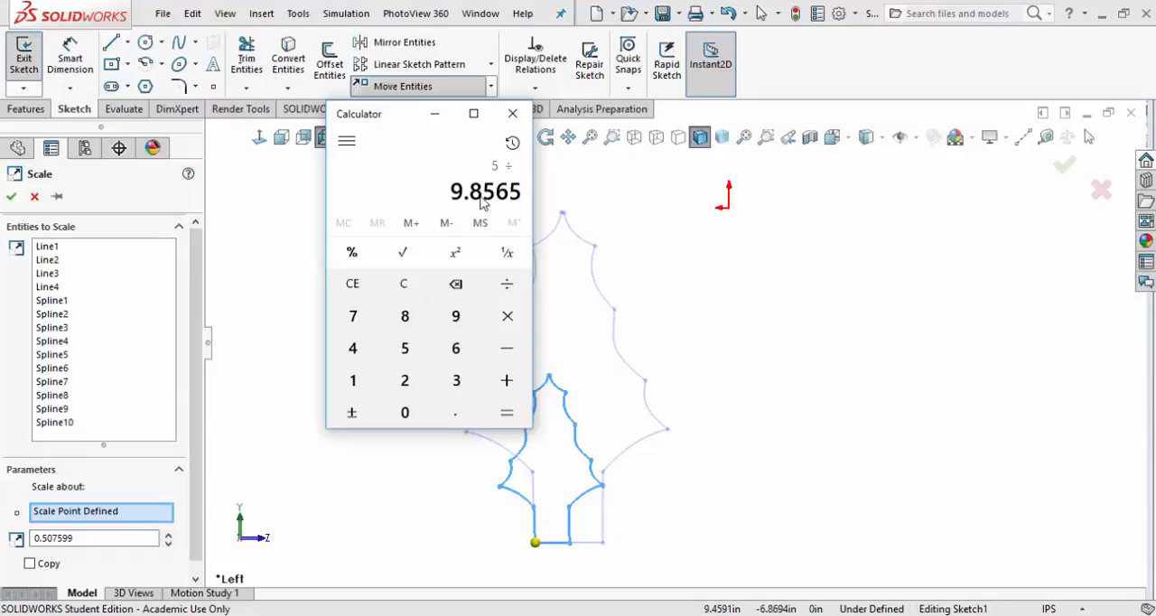
{"action": "left_click", "coordinate": [507, 412]}
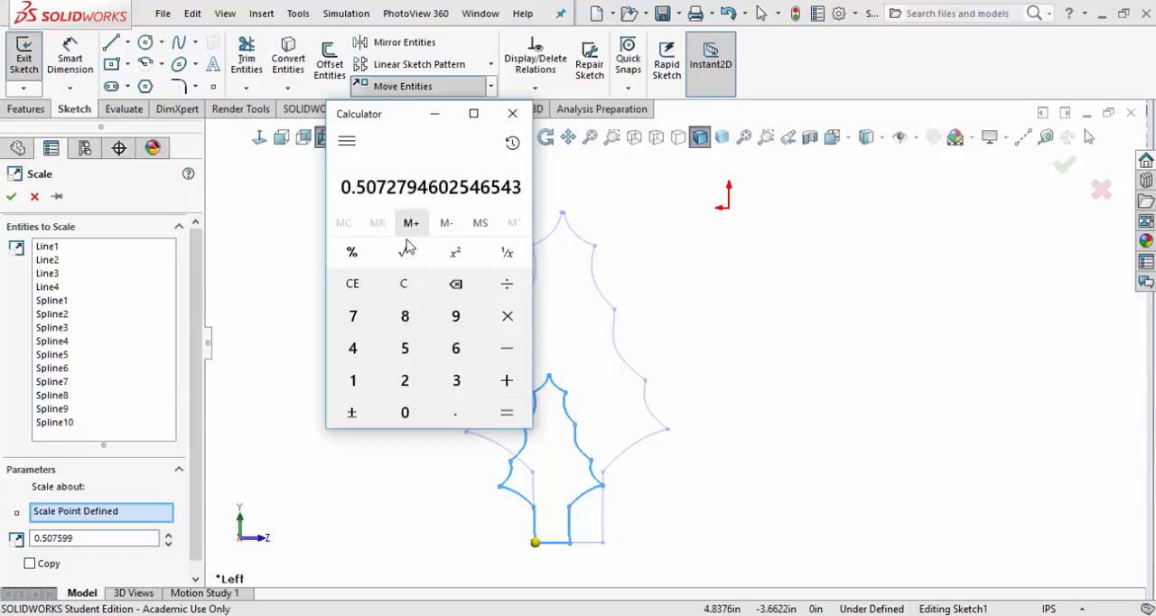
{"action": "right_click", "coordinate": [494, 194]}
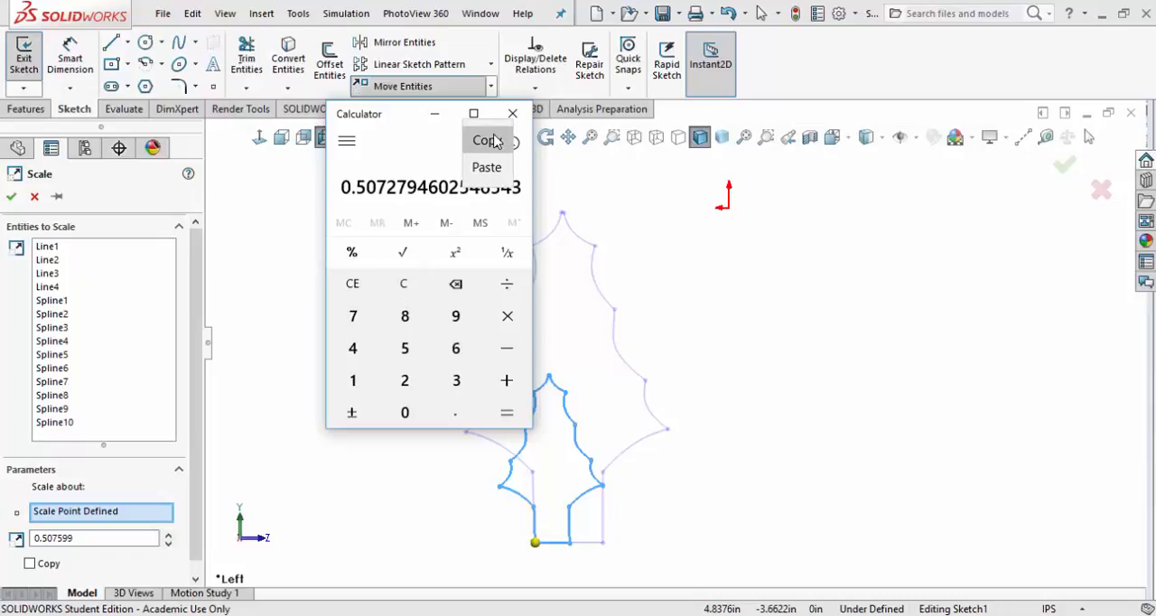
{"action": "left_click", "coordinate": [491, 140]}
Return to SOLIDWORKS and try to scale the selected arrowhead profile by a factor of 0.507599
{"action": "left_click", "coordinate": [76, 538]}
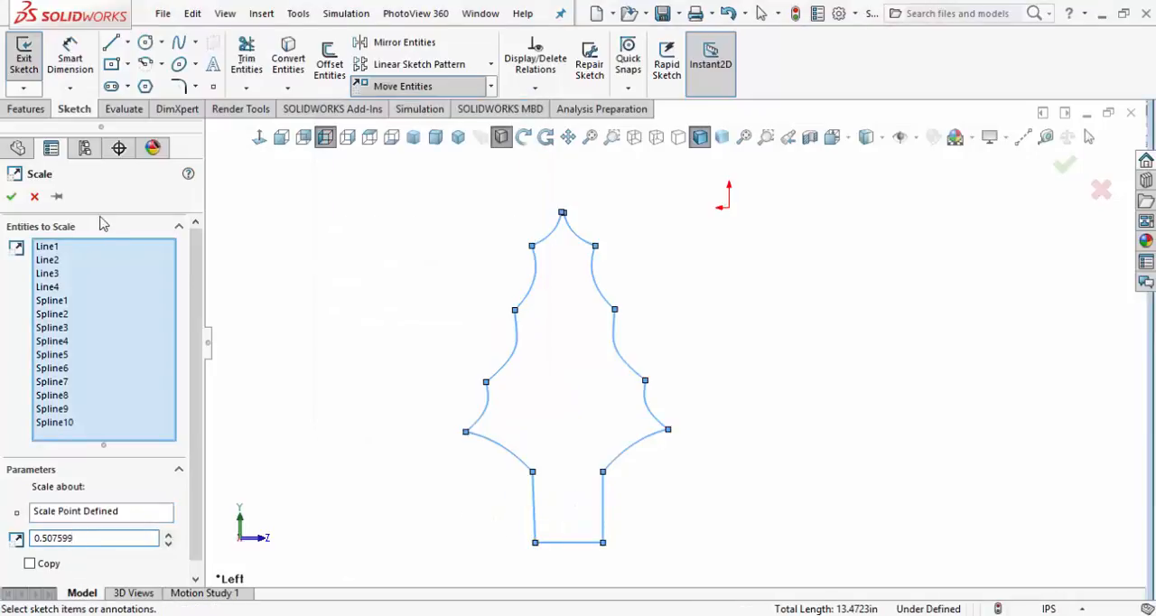
{"action": "scroll", "coordinate": [118, 271], "scroll_direction": "down", "scroll_amount": 1}
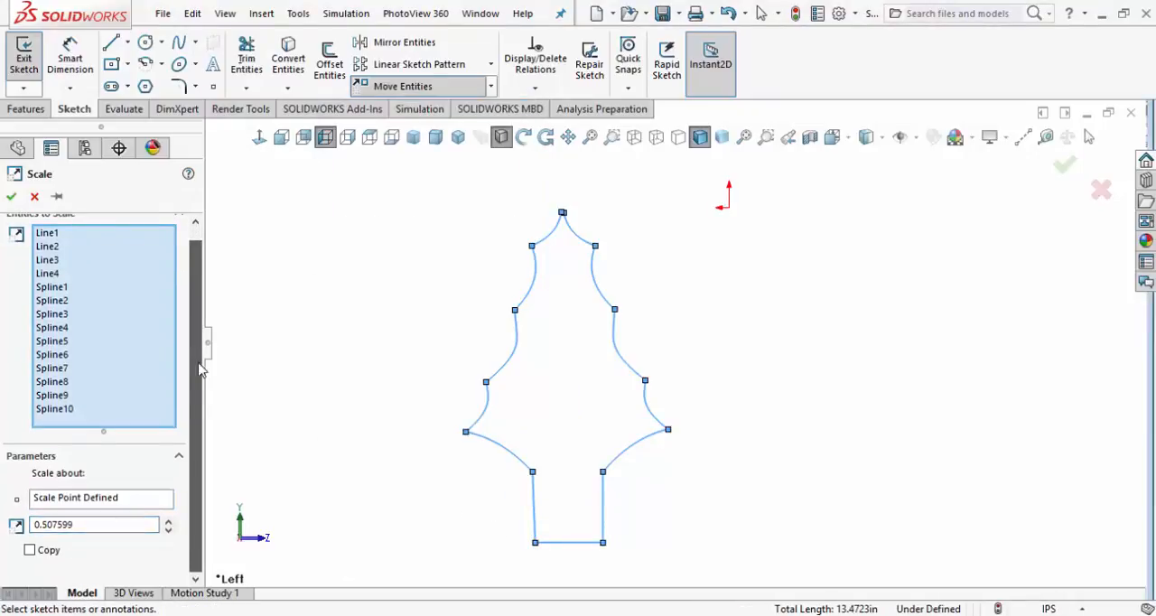
{"action": "left_click", "coordinate": [12, 198]}
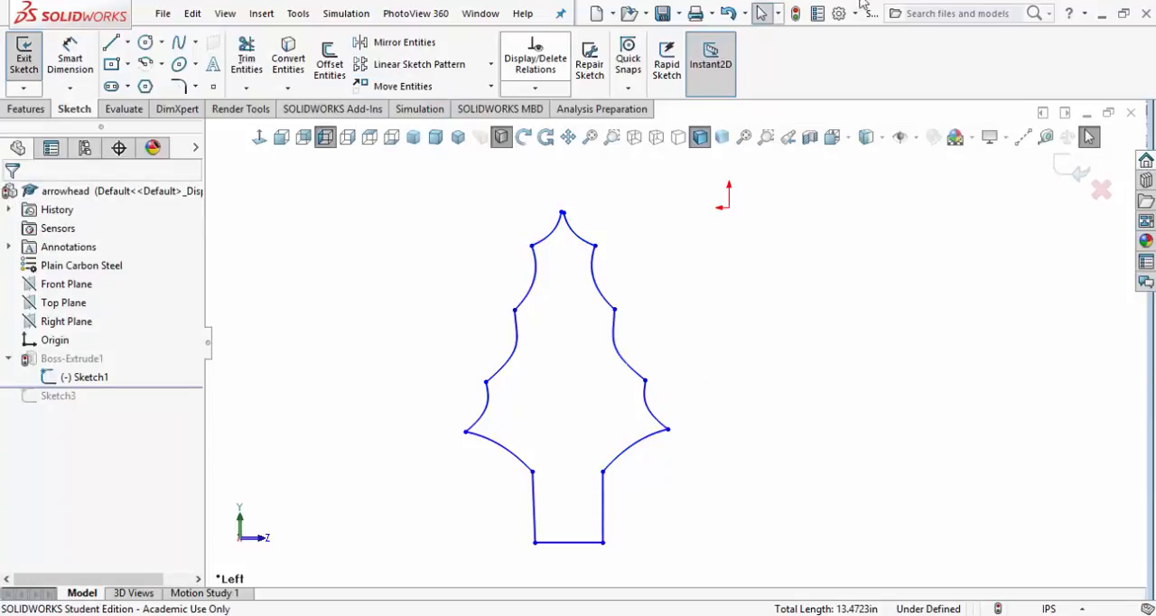
Measure the distance from the base edge's midpoint to the arrowhead's tip in the profile sketch
{"action": "left_click", "coordinate": [1049, 137]}
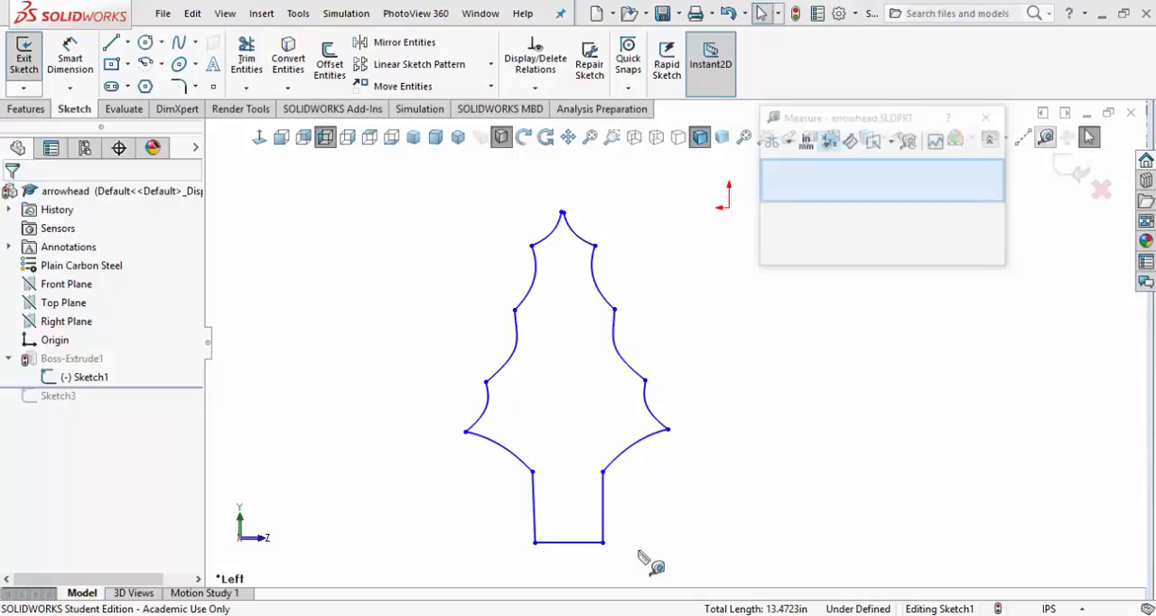
{"action": "left_click", "coordinate": [568, 541]}
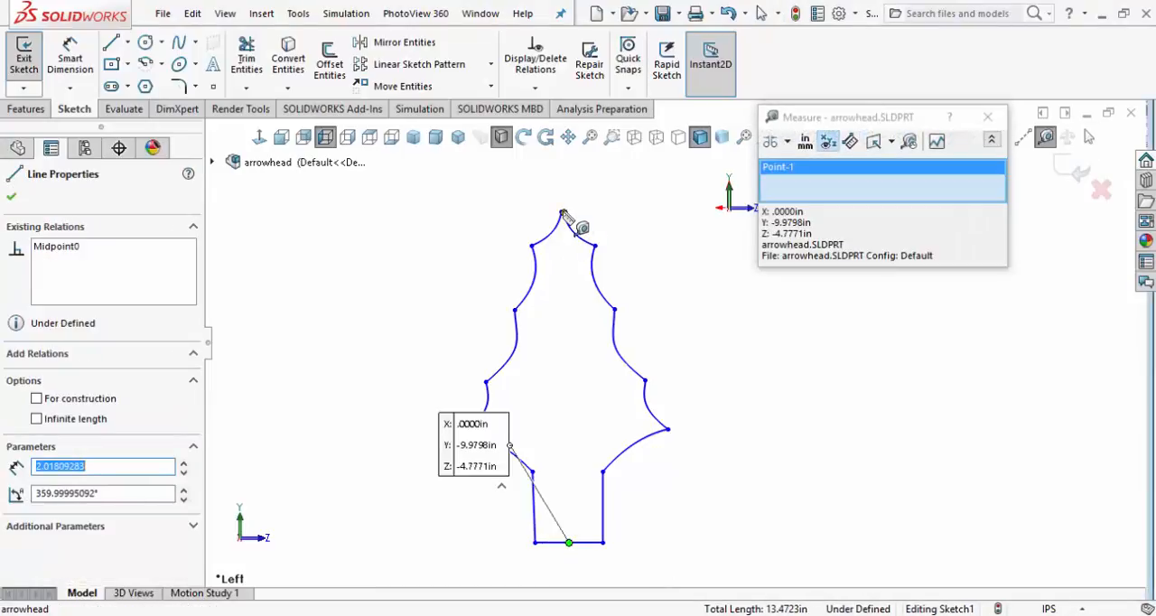
{"action": "left_click", "coordinate": [563, 213]}
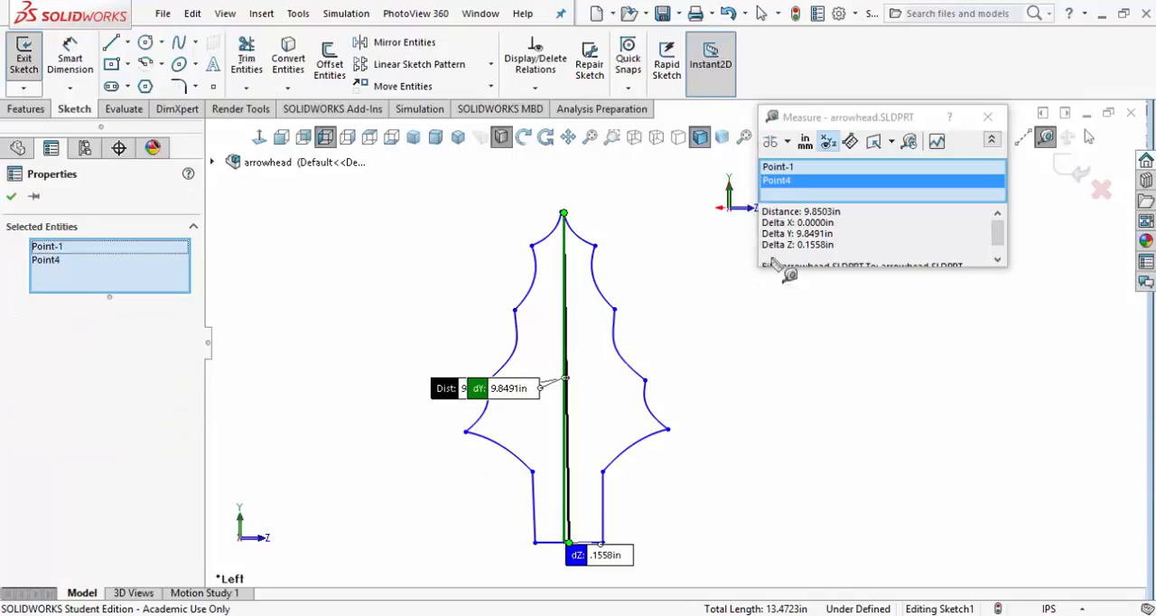
{"action": "left_click", "coordinate": [988, 117]}
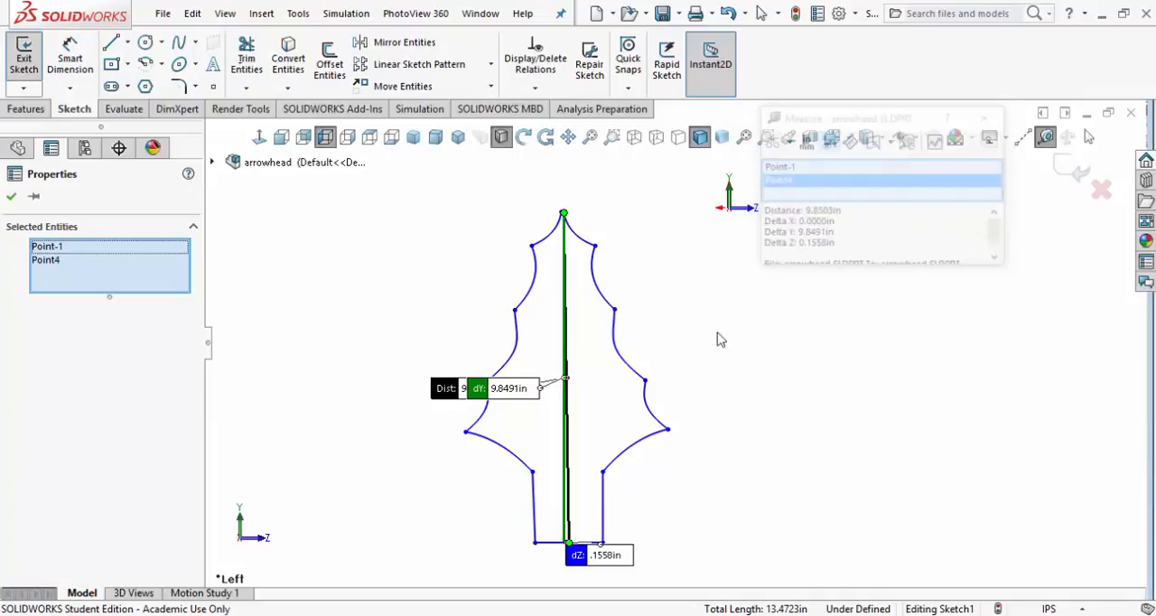
{"action": "left_click", "coordinate": [11, 196]}
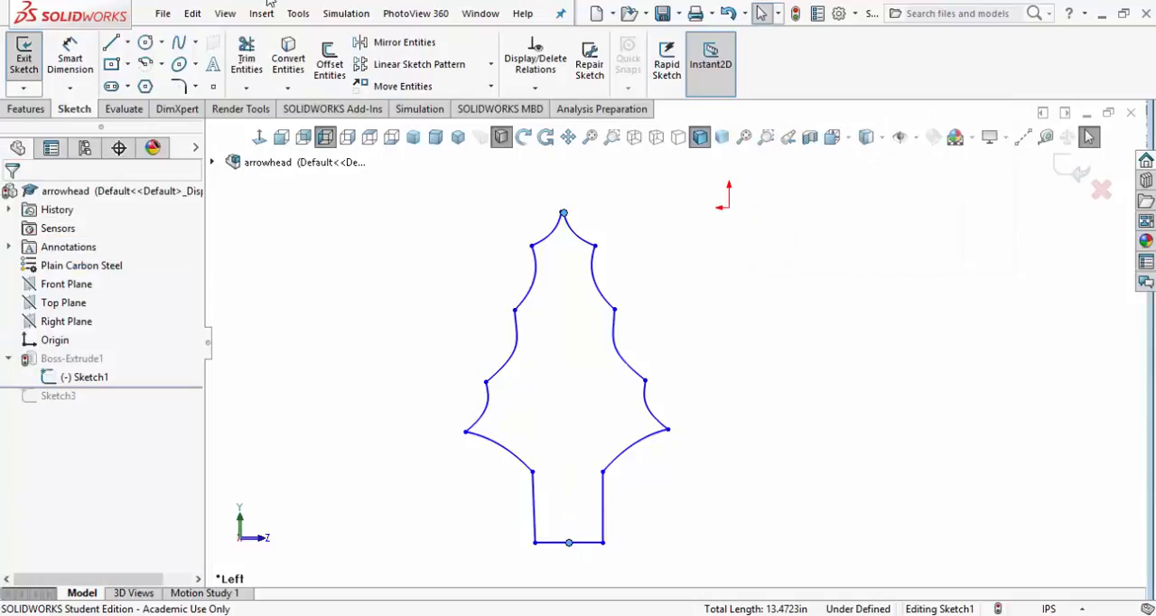
Scale all lines and splines of the arrowhead profile by 0.507599 about the base edge's left endpoint
{"action": "left_click", "coordinate": [491, 86]}
{"action": "left_click", "coordinate": [412, 169]}
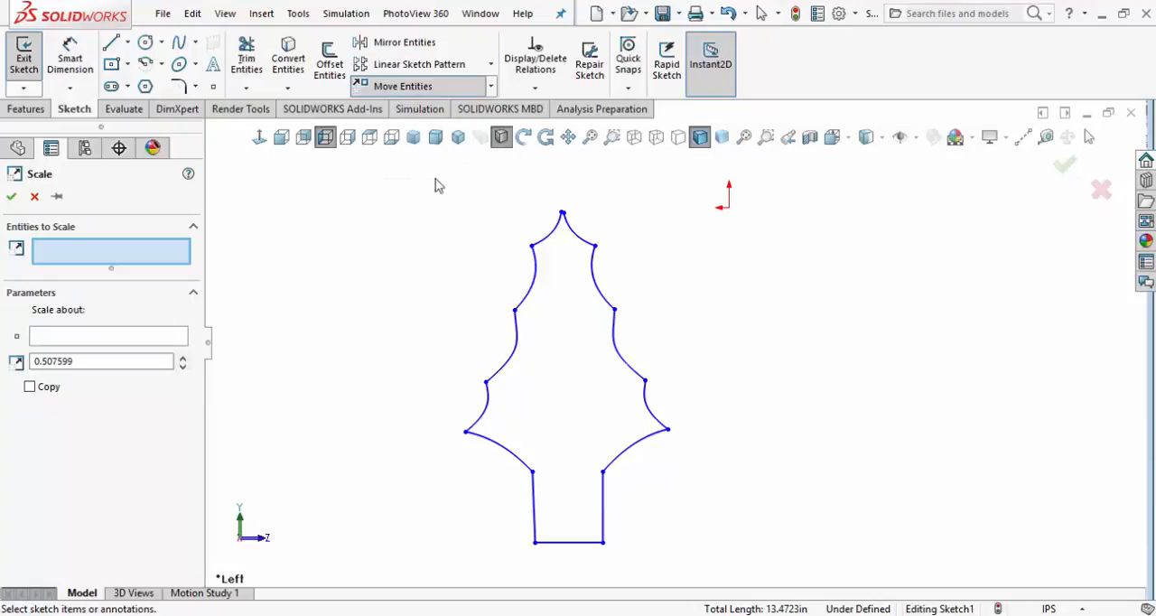
{"action": "left_click_drag", "start_coordinate": [403, 179], "coordinate": [683, 571]}
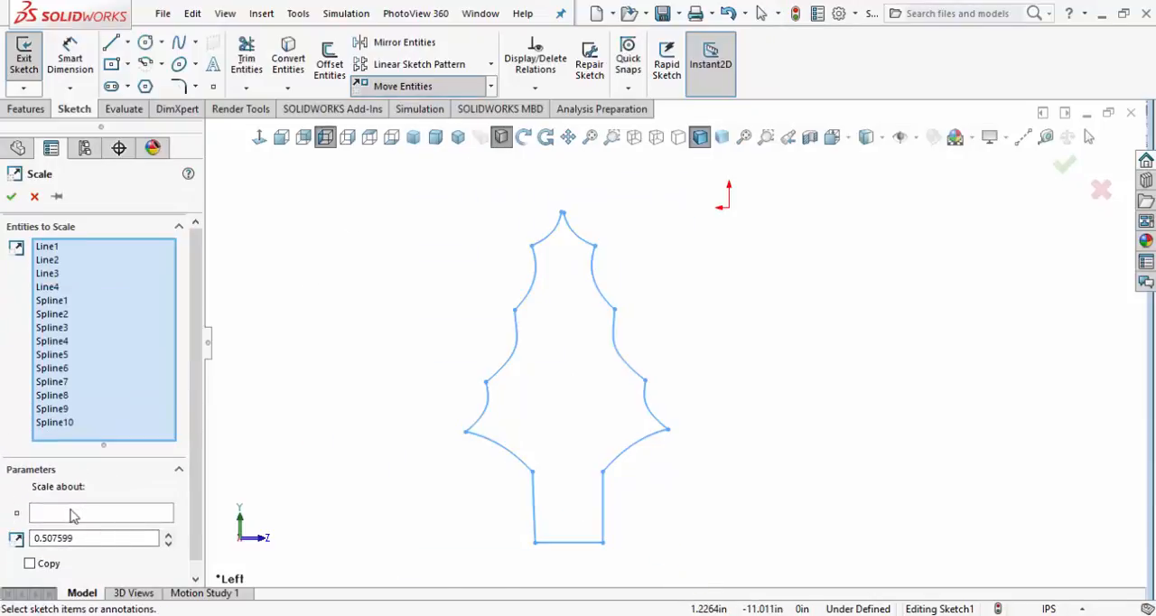
{"action": "left_click", "coordinate": [156, 513]}
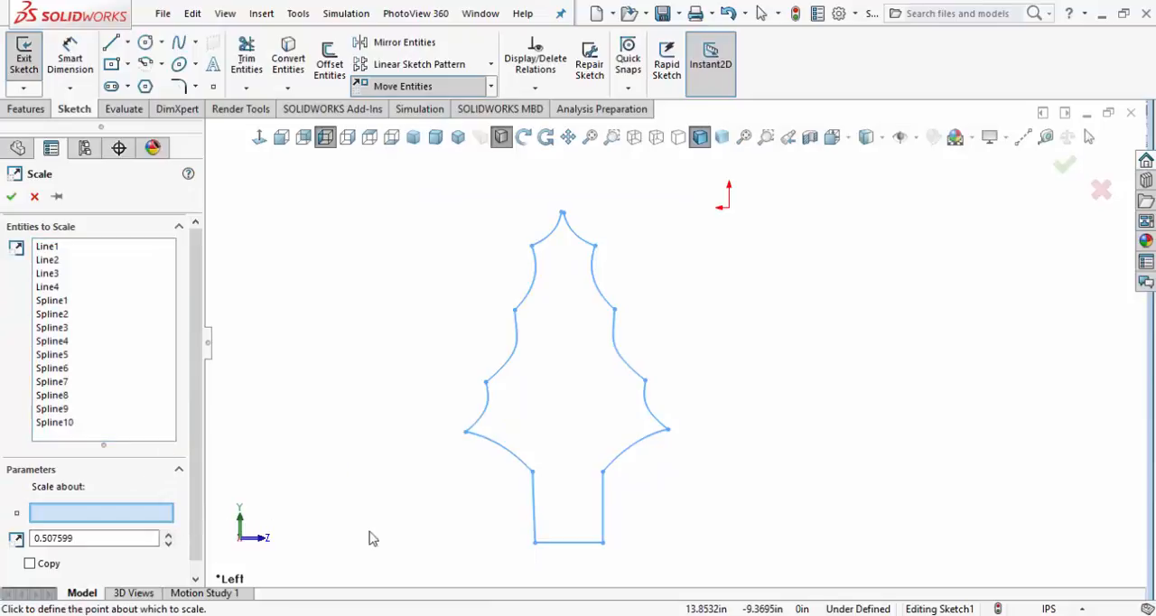
{"action": "left_click", "coordinate": [534, 543]}
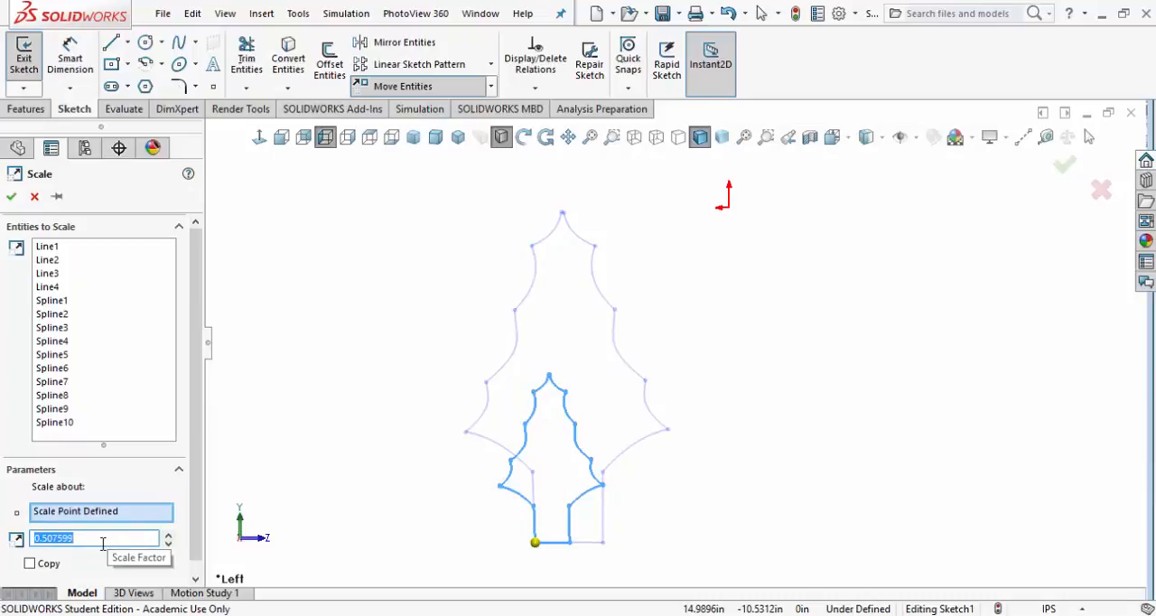
{"action": "left_click", "coordinate": [11, 197]}
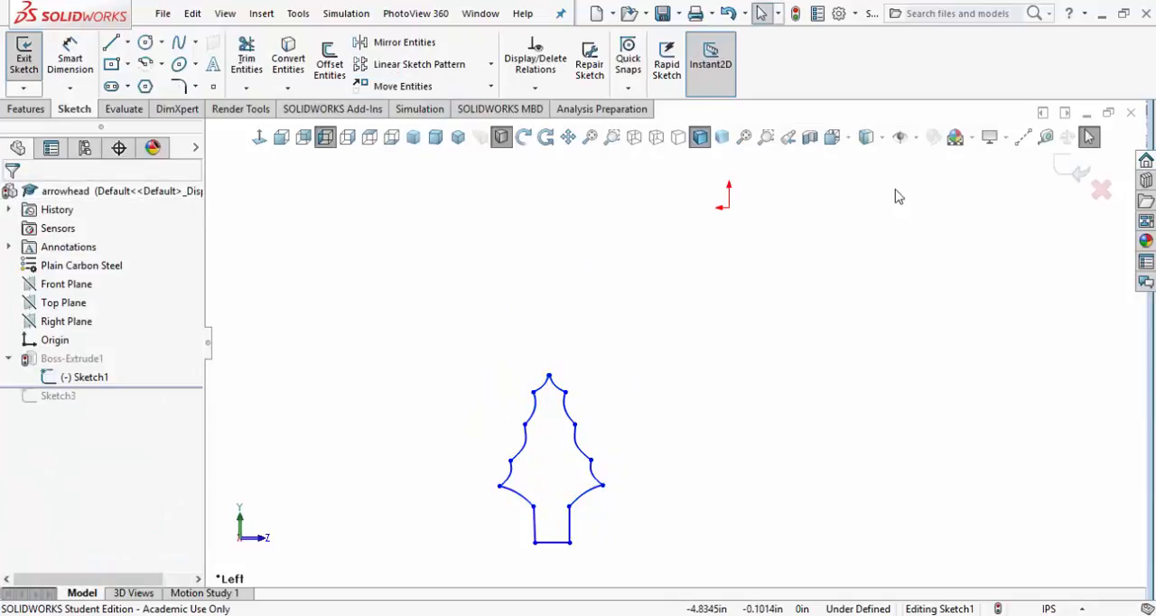
Measure the scaled arrowhead's length from its base edge midpoint to its tip
{"action": "left_click", "coordinate": [1045, 136]}
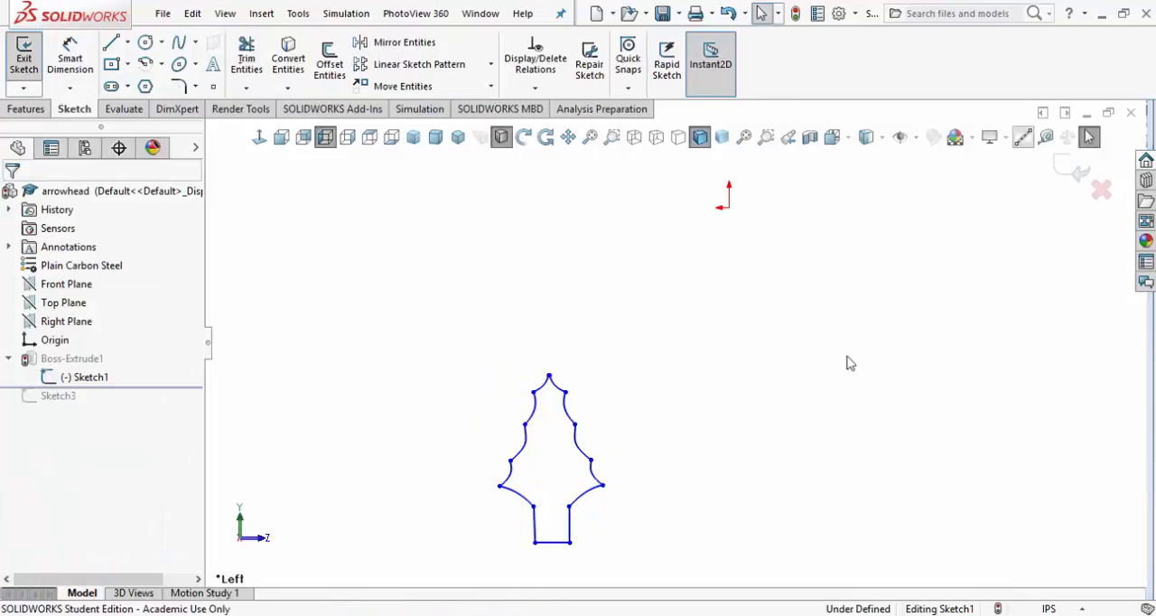
{"action": "left_click", "coordinate": [552, 542]}
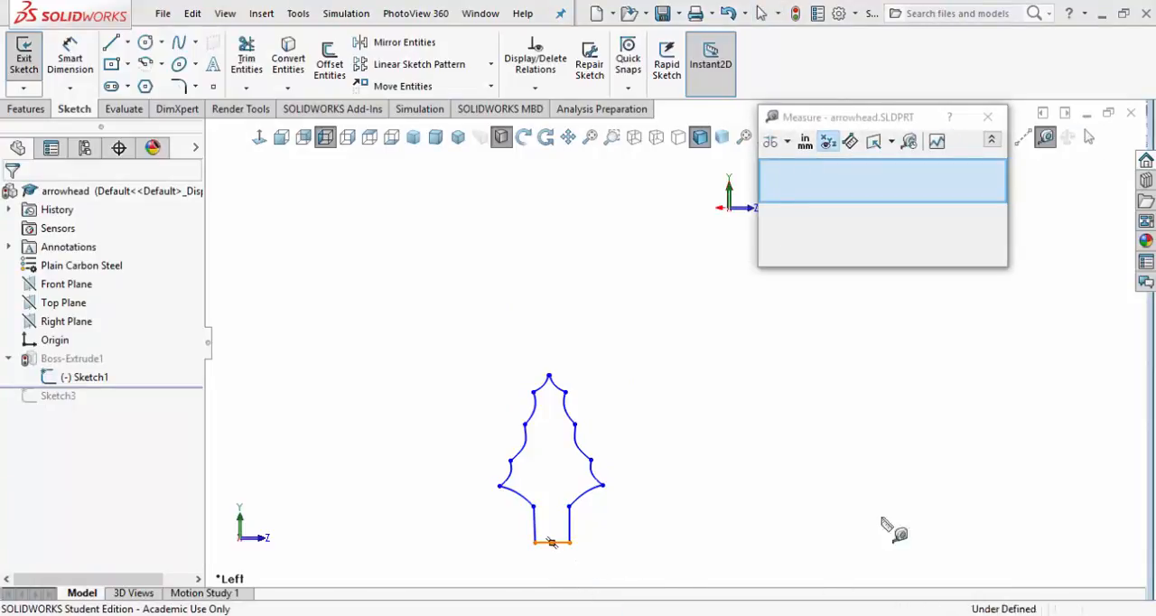
{"action": "left_click", "coordinate": [549, 375]}
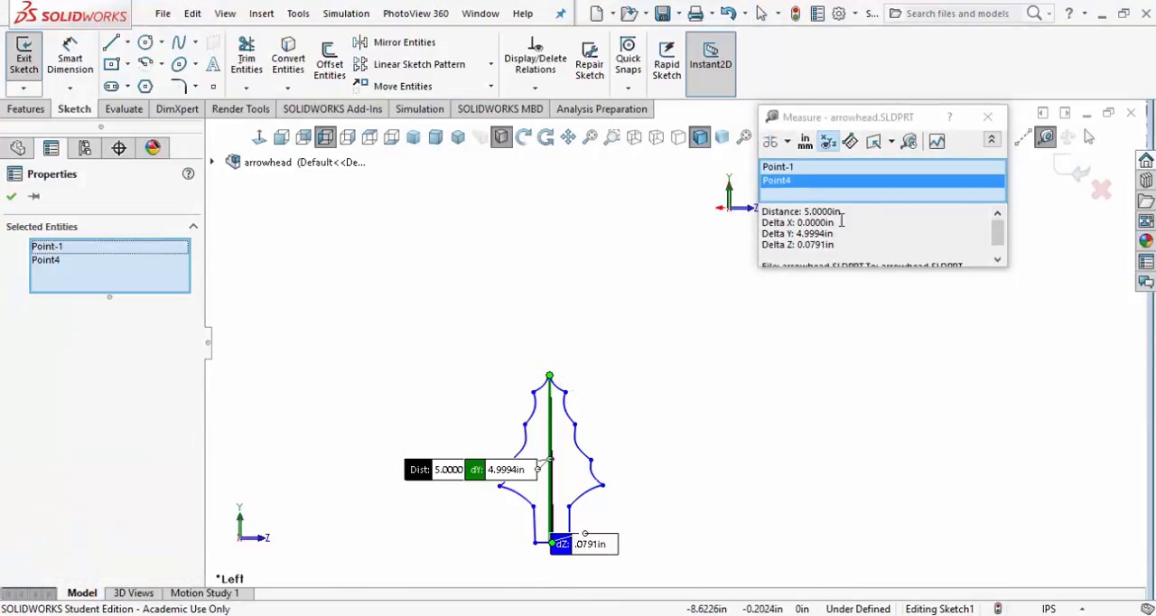
{"action": "left_click_drag", "start_coordinate": [840, 211], "coordinate": [766, 212]}
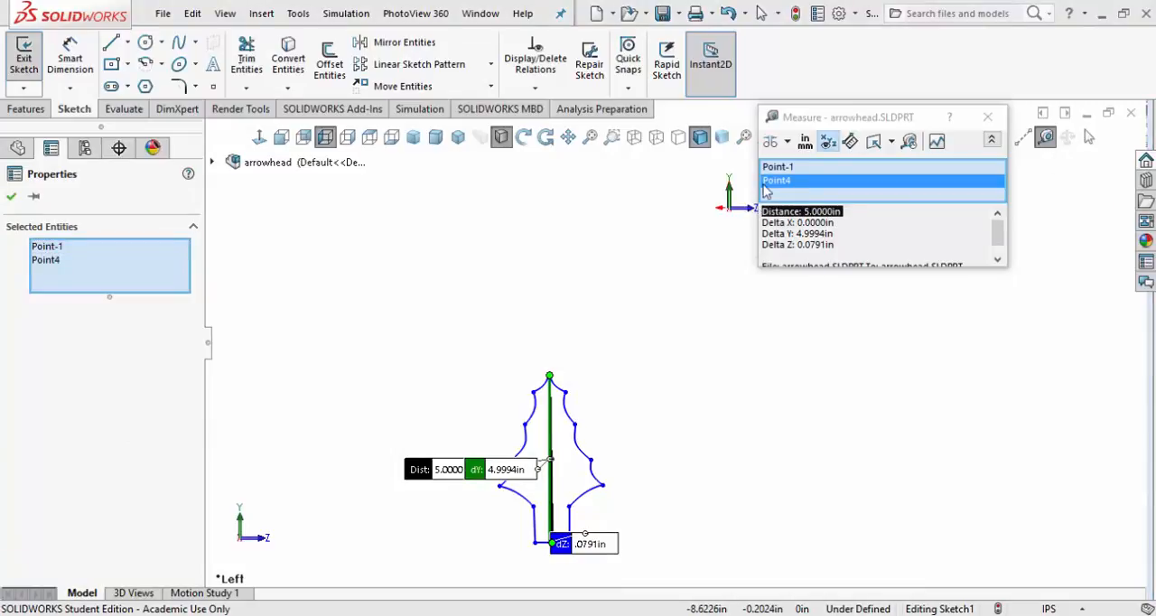
{"action": "left_click", "coordinate": [999, 120]}
{"action": "left_click", "coordinate": [10, 196]}
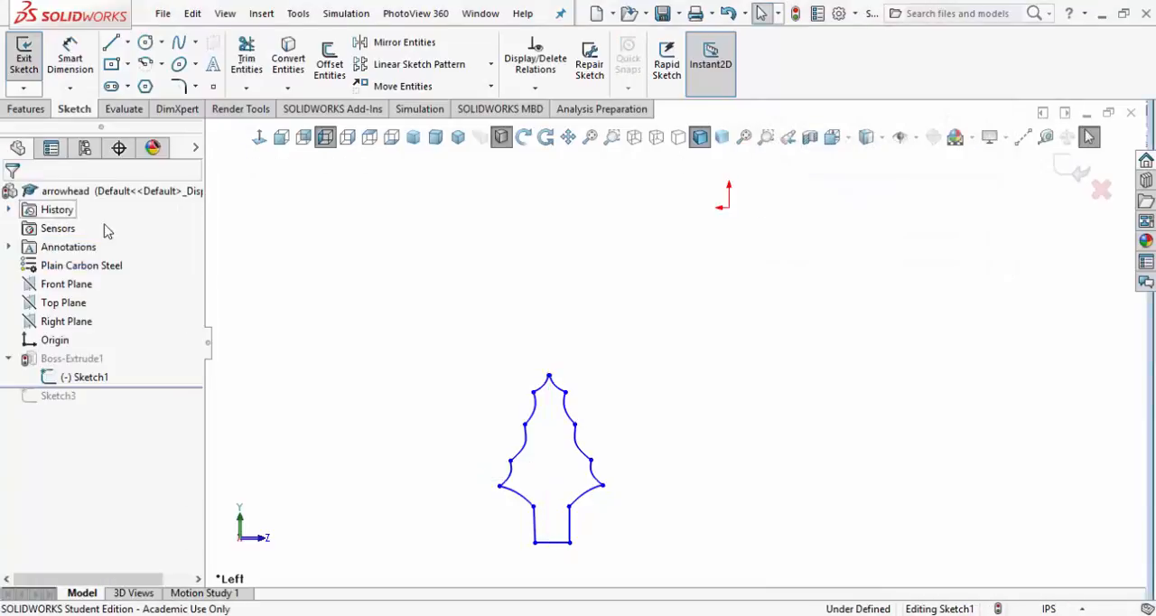
Rebuild the part with the scaled profile and roll it forward to include the reference-line sketch
{"action": "key", "text": "f"}
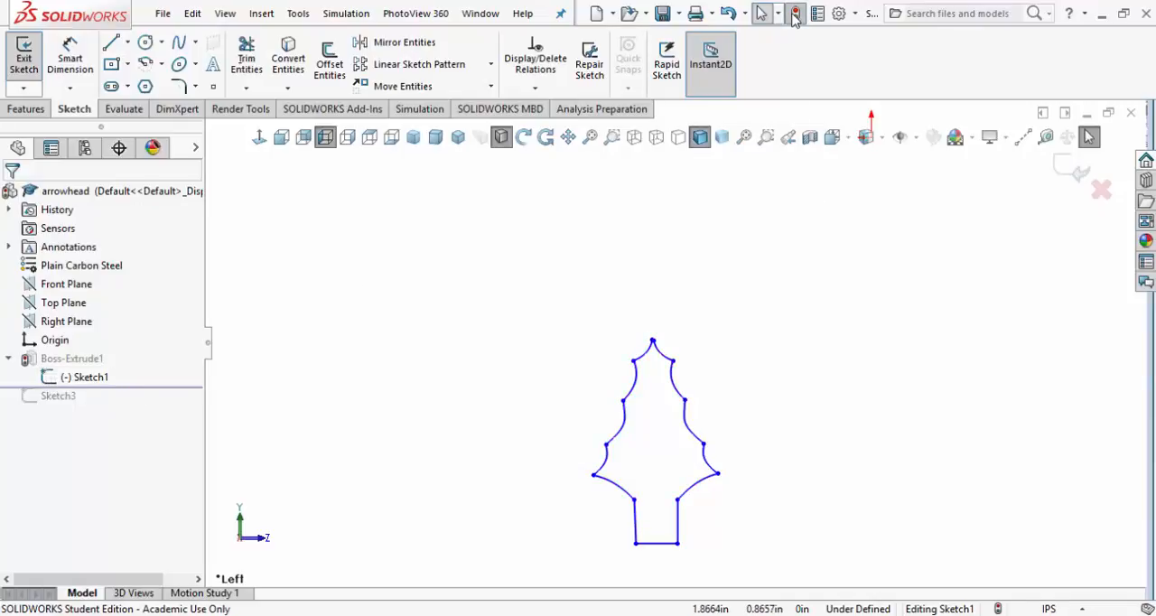
{"action": "left_click", "coordinate": [795, 14]}
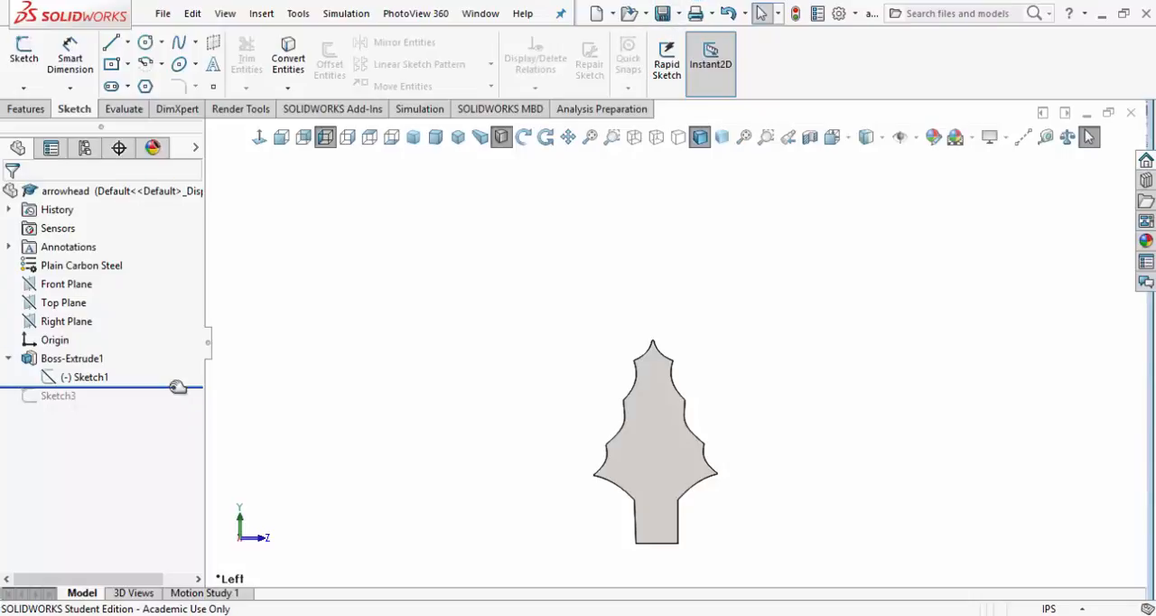
{"action": "left_click_drag", "start_coordinate": [178, 387], "coordinate": [163, 405]}
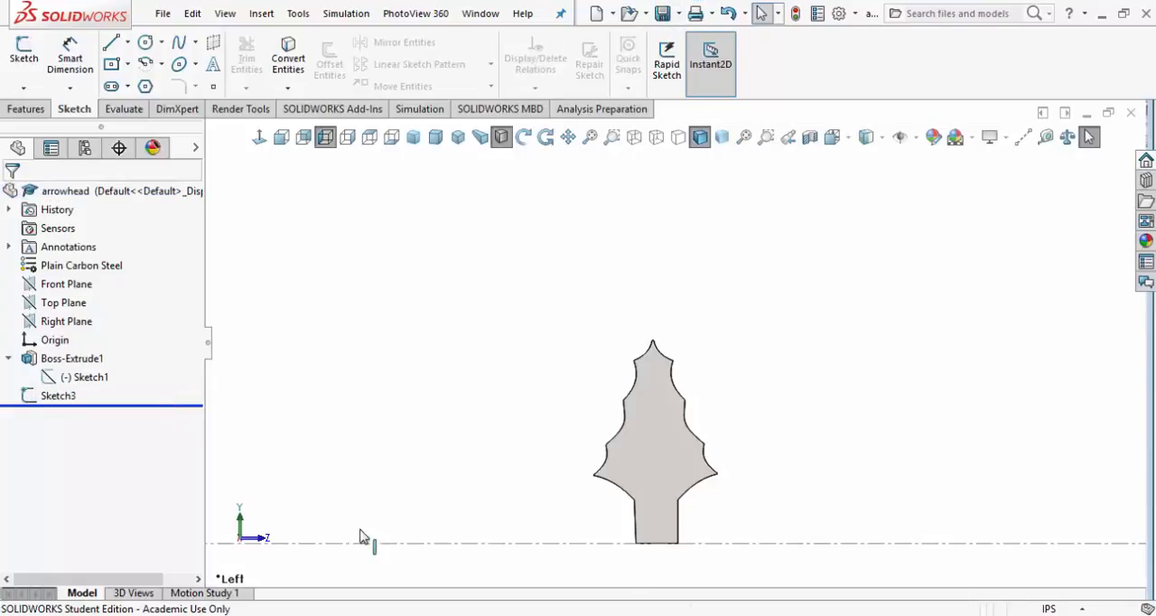
Delete the reference-line sketch Sketch3 from the part
{"action": "right_click", "coordinate": [49, 398]}
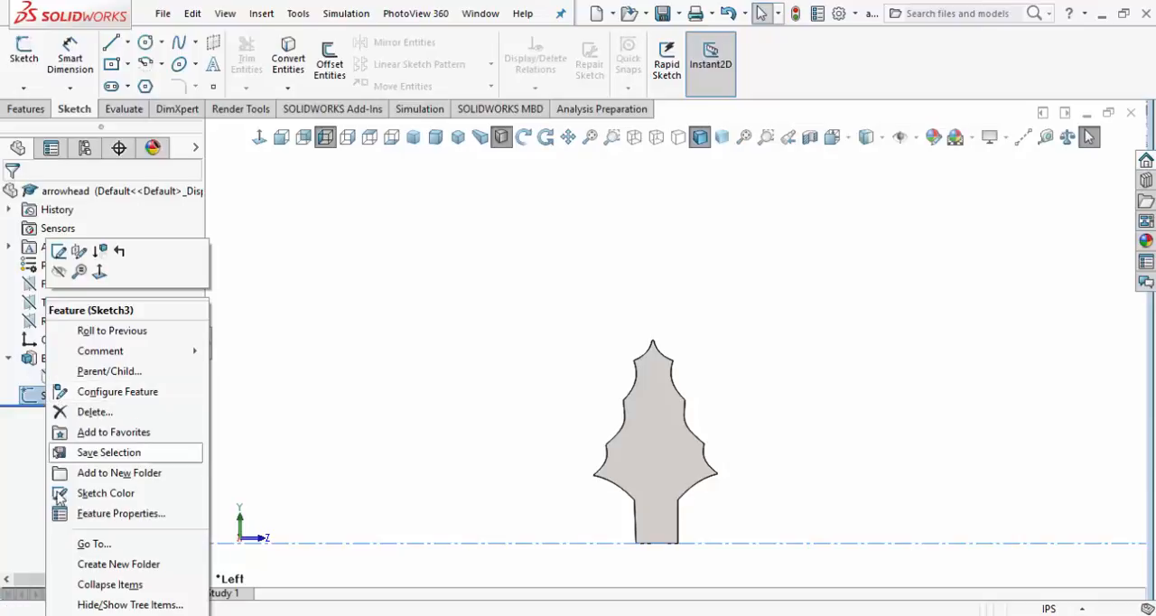
{"action": "left_click", "coordinate": [94, 412]}
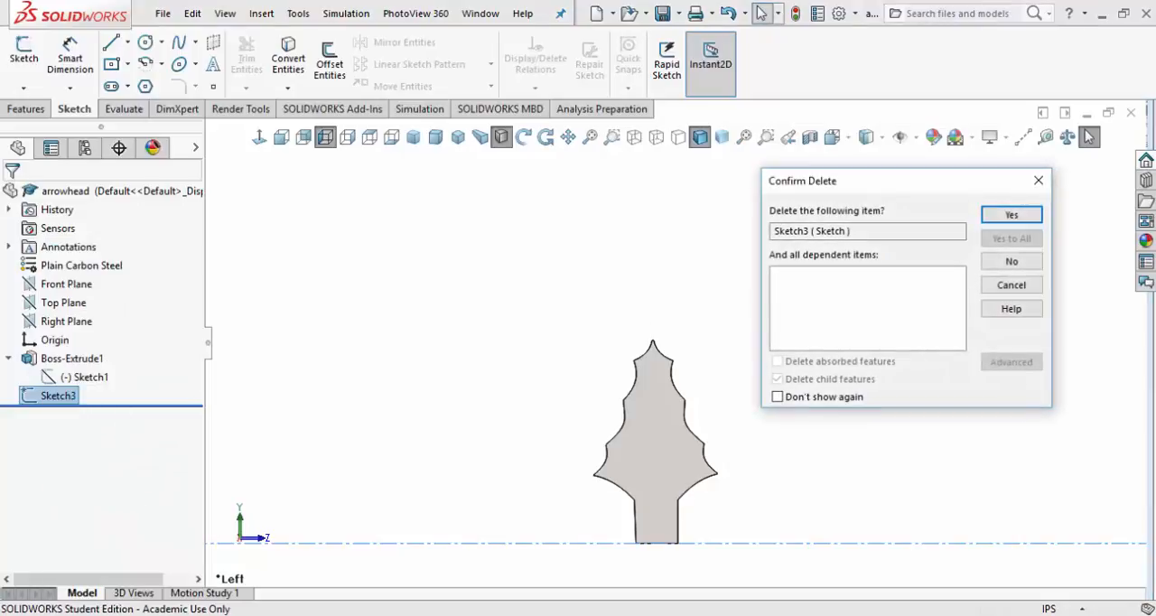
{"action": "left_click", "coordinate": [1034, 215]}
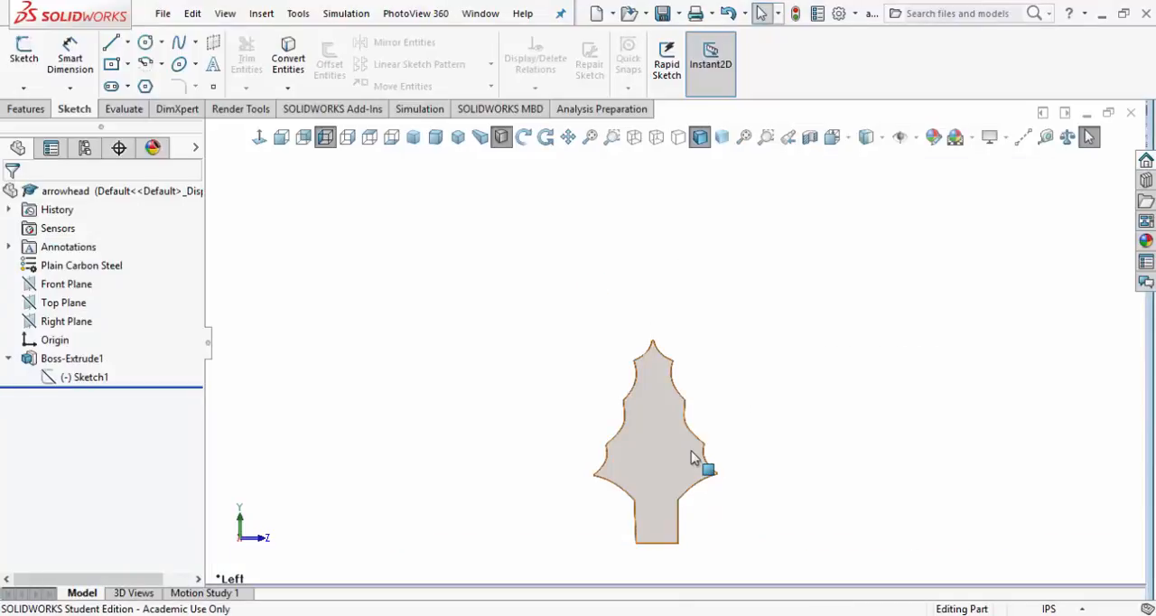
Inspect the resized arrowhead from an angled view and save the part
{"action": "key", "text": "f"}
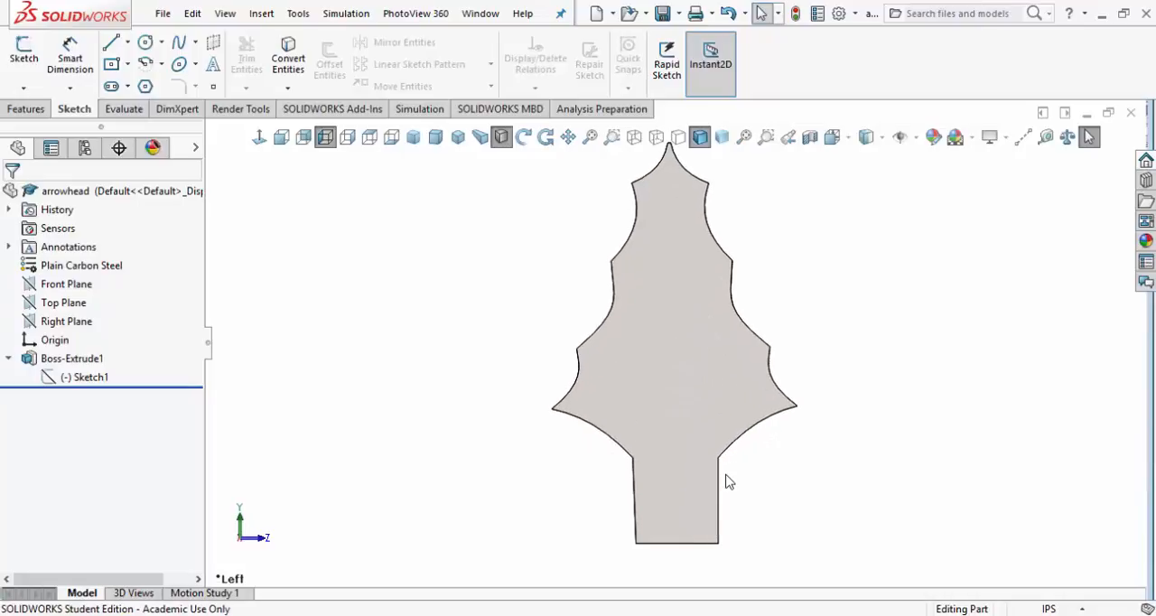
{"action": "middle_click_drag", "start_coordinate": [748, 438], "coordinate": [689, 492]}
{"action": "scroll", "coordinate": [738, 464], "scroll_direction": "up", "scroll_amount": 2}
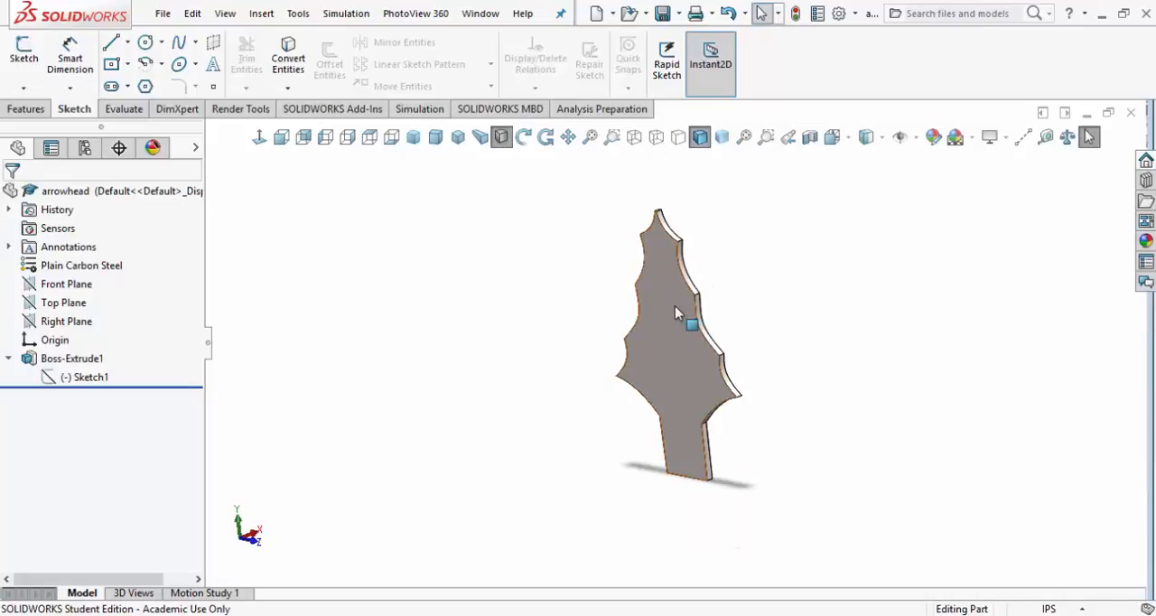
{"action": "scroll", "coordinate": [675, 305], "scroll_direction": "down", "scroll_amount": 1}
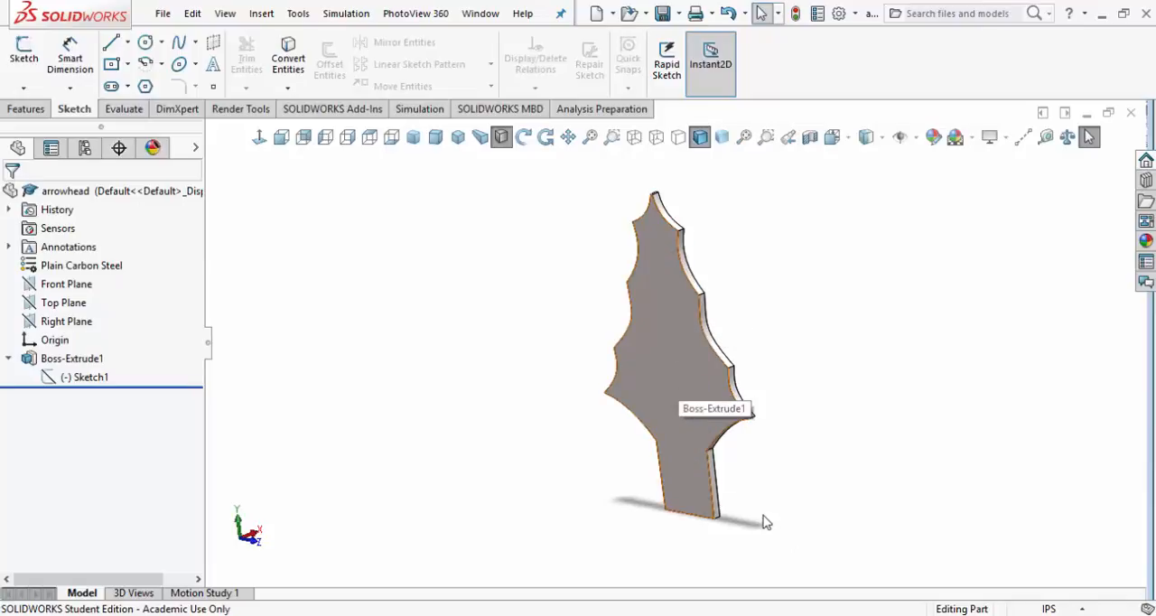
{"action": "left_click", "coordinate": [664, 16]}
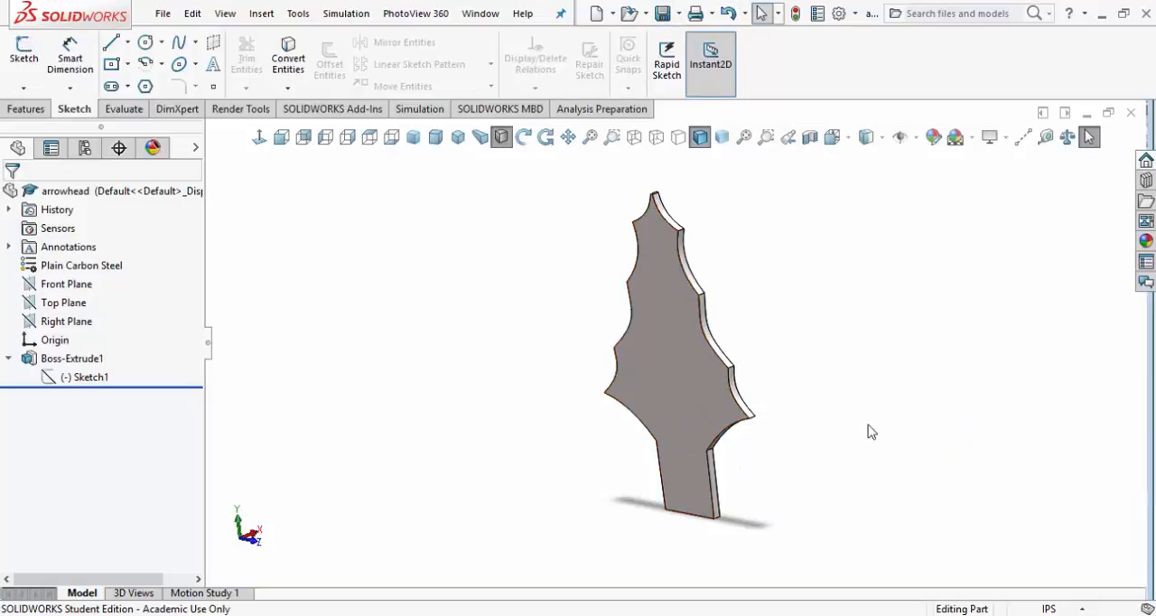